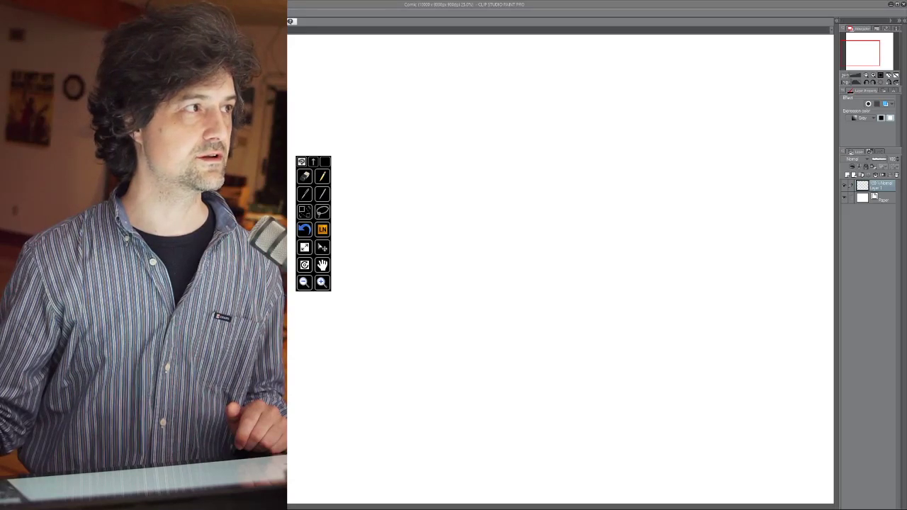
Bring the StarDrop webcomic page from the browser on screen, examine its drawn panels, and move the browser away from the canvas
left_click_drag(255, 0, 489, 58)
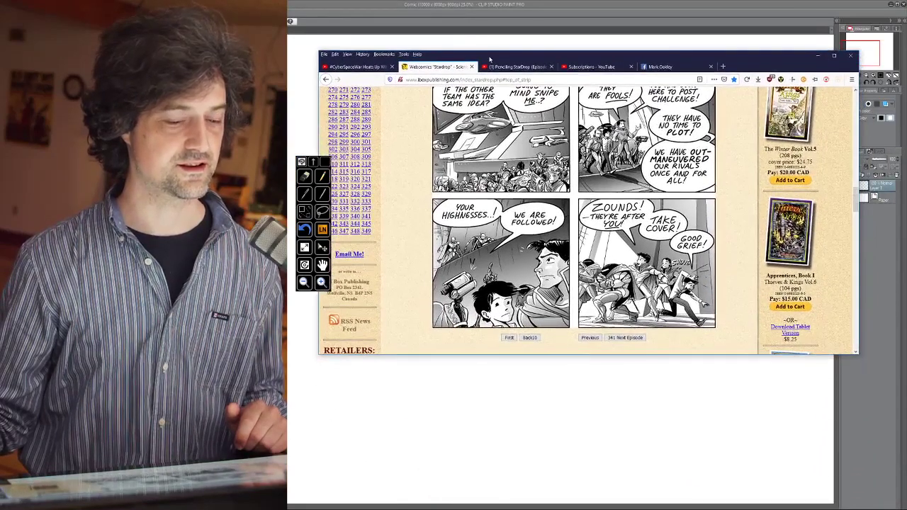
scroll(574, 220, "up", 10)
scroll(574, 220, "up", 3)
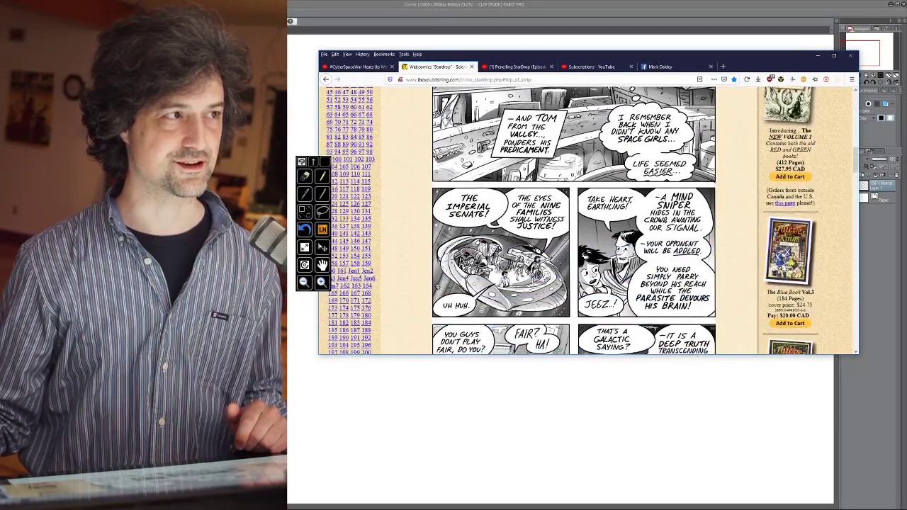
scroll(574, 219, "down", 10)
scroll(574, 220, "up", 3)
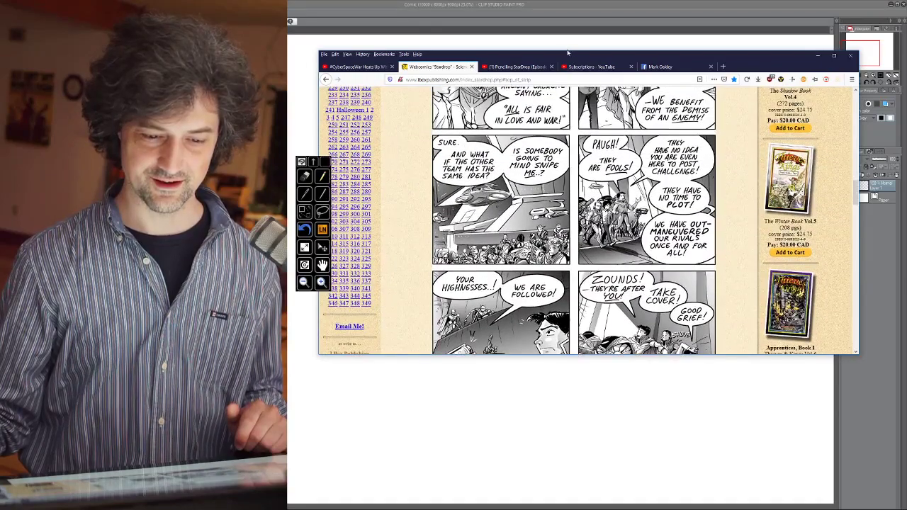
left_click_drag(566, 55, 399, 0)
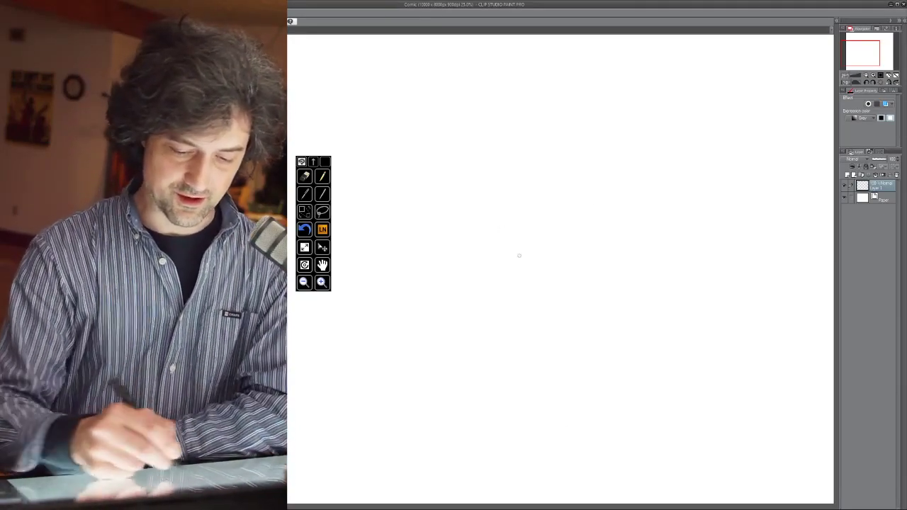
Sketch a head in three-quarter view with an oval face, jawline, brow lines, loose hair outline and an ear
mouse_move(560, 183)
left_mouse_down()
mouse_move(563, 166)
mouse_move(601, 203)
mouse_move(504, 248)
mouse_move(403, 185)
mouse_move(618, 132)
mouse_move(538, 312)
mouse_move(503, 305)
left_mouse_up()
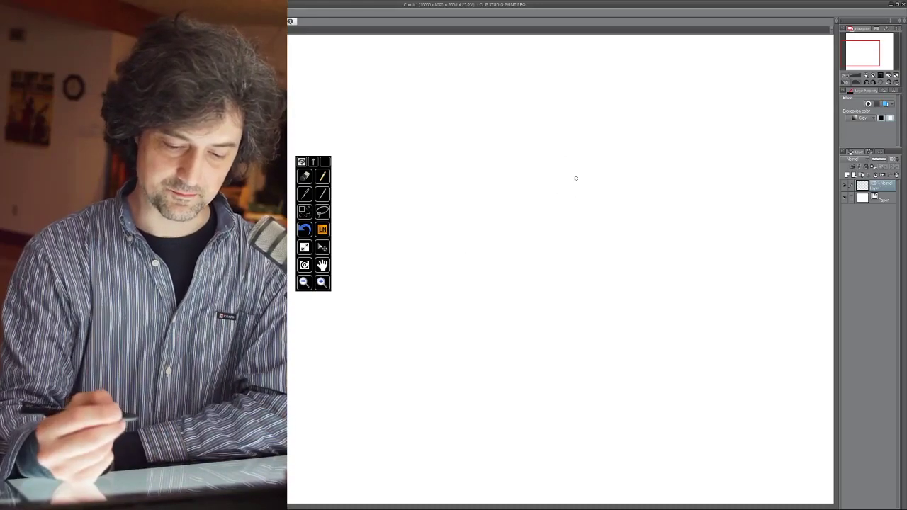
mouse_move(587, 160)
left_mouse_down()
mouse_move(567, 202)
mouse_move(545, 212)
mouse_move(588, 162)
left_mouse_up()
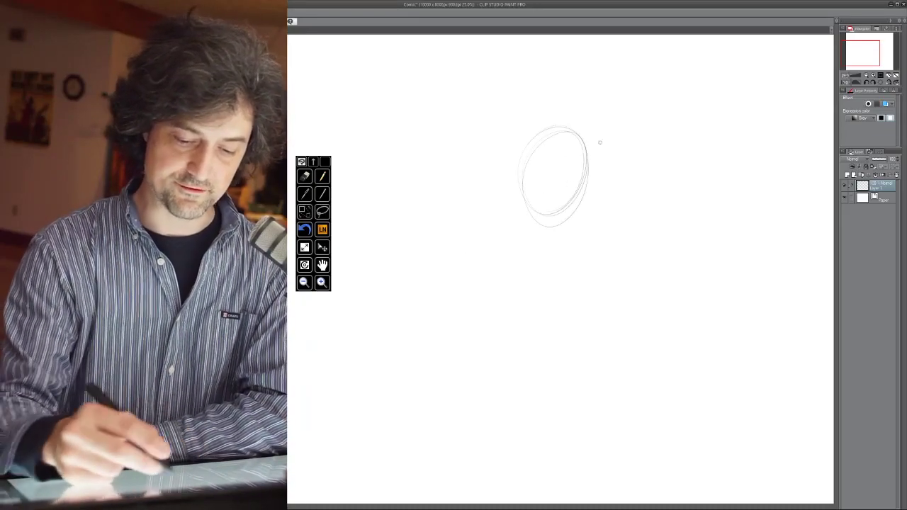
mouse_move(542, 132)
left_mouse_down()
mouse_move(523, 154)
mouse_move(521, 187)
mouse_move(540, 224)
mouse_move(594, 207)
left_mouse_up()
left_click_drag(546, 133, 577, 171)
mouse_move(566, 135)
left_mouse_down()
mouse_move(584, 167)
mouse_move(604, 168)
left_mouse_up()
left_click_drag(532, 127, 504, 138)
mouse_move(503, 162)
left_mouse_down()
mouse_move(527, 139)
mouse_move(603, 119)
mouse_move(636, 137)
mouse_move(638, 153)
left_mouse_up()
mouse_move(601, 178)
left_mouse_down()
mouse_move(618, 173)
mouse_move(602, 204)
mouse_move(616, 197)
left_mouse_up()
left_click_drag(628, 151, 640, 160)
mouse_move(627, 175)
left_mouse_down()
mouse_move(634, 166)
mouse_move(609, 201)
left_mouse_up()
Draw the eyes and nose on the face, moving the floating tool palette clear of the canvas edge
mouse_move(520, 159)
left_mouse_down()
mouse_move(588, 167)
mouse_move(534, 179)
mouse_move(540, 184)
mouse_move(527, 190)
mouse_move(537, 182)
left_mouse_up()
left_click_drag(531, 181, 544, 166)
left_click_drag(325, 162, 349, 171)
left_click(347, 186)
mouse_move(546, 163)
left_mouse_down()
mouse_move(537, 194)
mouse_move(575, 173)
mouse_move(586, 179)
mouse_move(540, 171)
left_mouse_up()
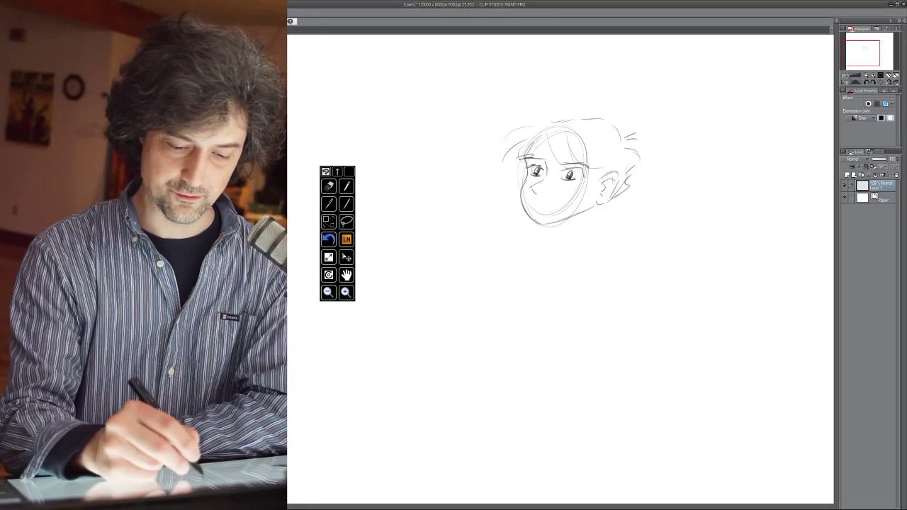
Erase and redraw the pupil of the face's left-hand eye, and add a short mouth line
left_click(328, 186)
mouse_move(537, 169)
left_mouse_down()
mouse_move(546, 165)
mouse_move(540, 176)
left_mouse_up()
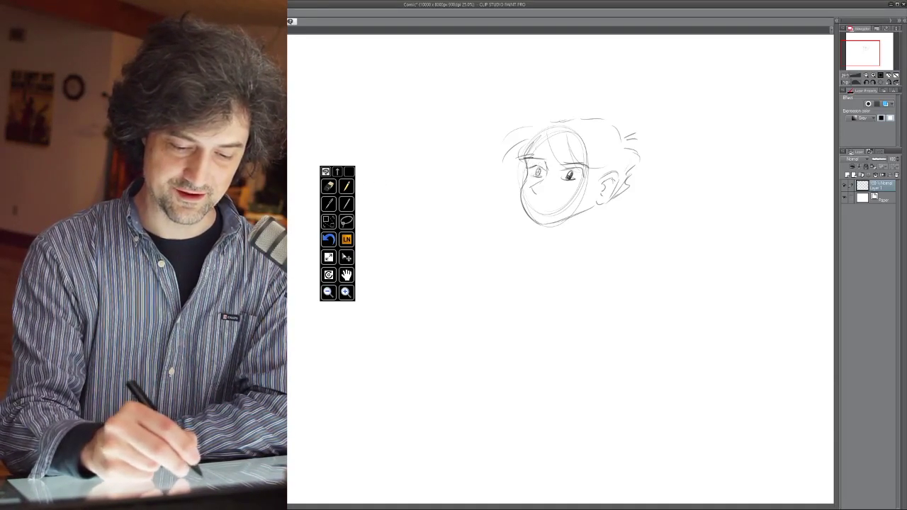
left_click_drag(544, 208, 569, 203)
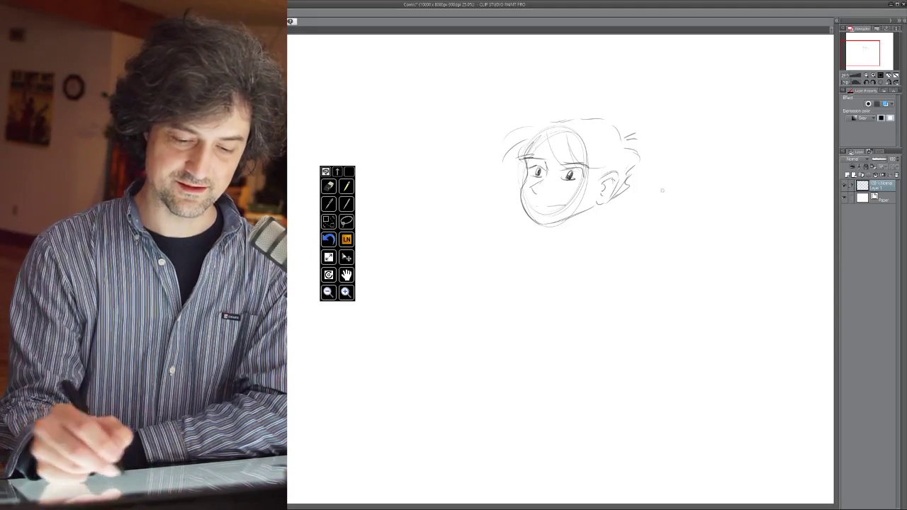
left_click_drag(536, 172, 539, 174)
Add short neck lines beneath the chin, and erase the entire face sketch
left_click_drag(556, 221, 551, 234)
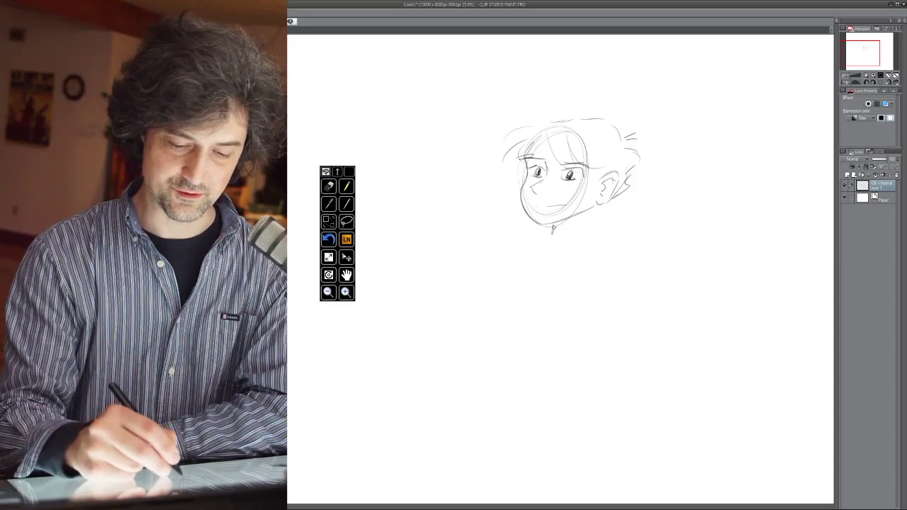
left_click_drag(599, 208, 592, 227)
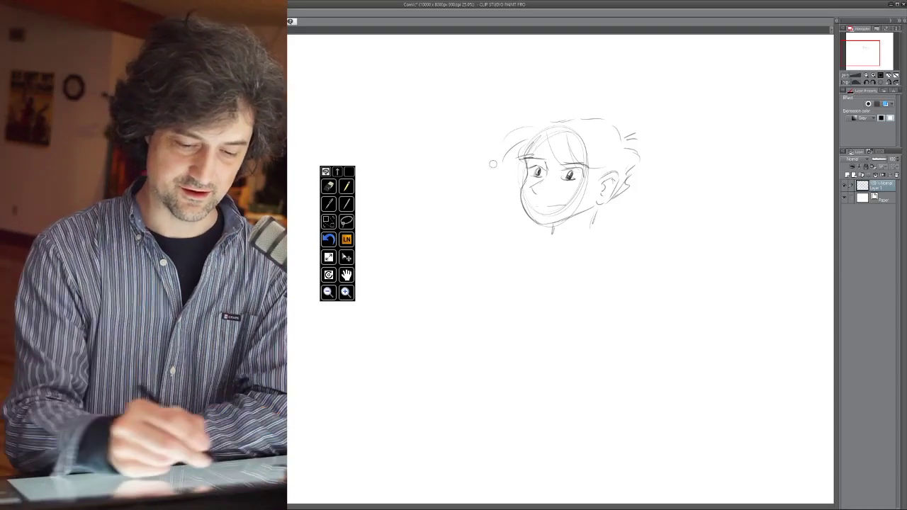
mouse_move(576, 177)
left_mouse_down()
mouse_move(537, 114)
mouse_move(551, 142)
mouse_move(532, 214)
mouse_move(649, 185)
mouse_move(632, 159)
mouse_move(539, 160)
left_mouse_up()
Sketch an armoured torso with the pen, including shoulder line, collar, chest plates and a segmented abdomen
left_click(346, 187)
mouse_move(519, 232)
left_mouse_down()
mouse_move(507, 190)
mouse_move(537, 186)
mouse_move(553, 196)
mouse_move(547, 240)
left_mouse_up()
mouse_move(513, 193)
left_mouse_down()
mouse_move(521, 238)
mouse_move(499, 178)
mouse_move(485, 184)
mouse_move(535, 196)
mouse_move(537, 218)
left_mouse_up()
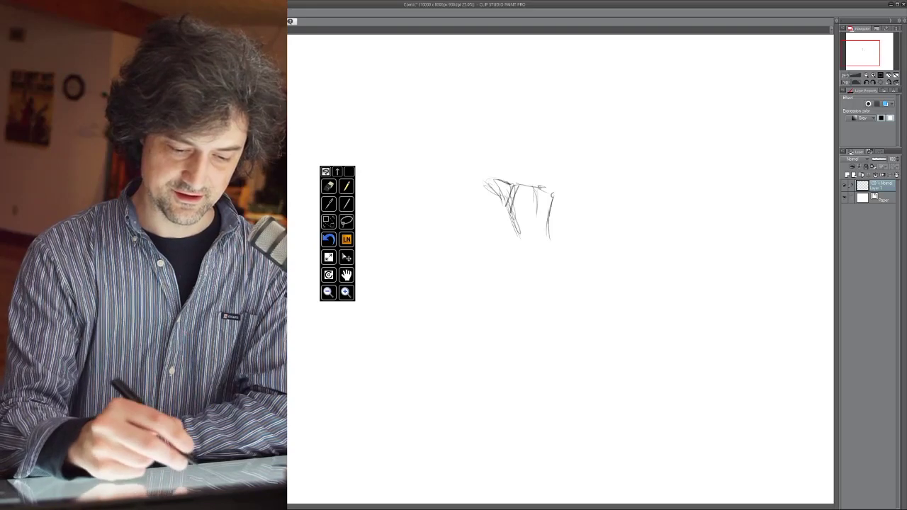
mouse_move(509, 183)
left_mouse_down()
mouse_move(537, 197)
mouse_move(550, 188)
mouse_move(523, 192)
mouse_move(534, 197)
mouse_move(516, 187)
mouse_move(543, 195)
mouse_move(547, 185)
mouse_move(548, 226)
mouse_move(522, 225)
mouse_move(545, 208)
mouse_move(548, 219)
mouse_move(527, 233)
mouse_move(543, 224)
mouse_move(528, 219)
left_mouse_up()
mouse_move(516, 220)
left_mouse_down()
mouse_move(532, 214)
mouse_move(504, 219)
mouse_move(501, 199)
left_mouse_up()
mouse_move(506, 190)
left_mouse_down()
mouse_move(502, 203)
mouse_move(546, 214)
mouse_move(529, 227)
mouse_move(527, 246)
mouse_move(539, 241)
left_mouse_up()
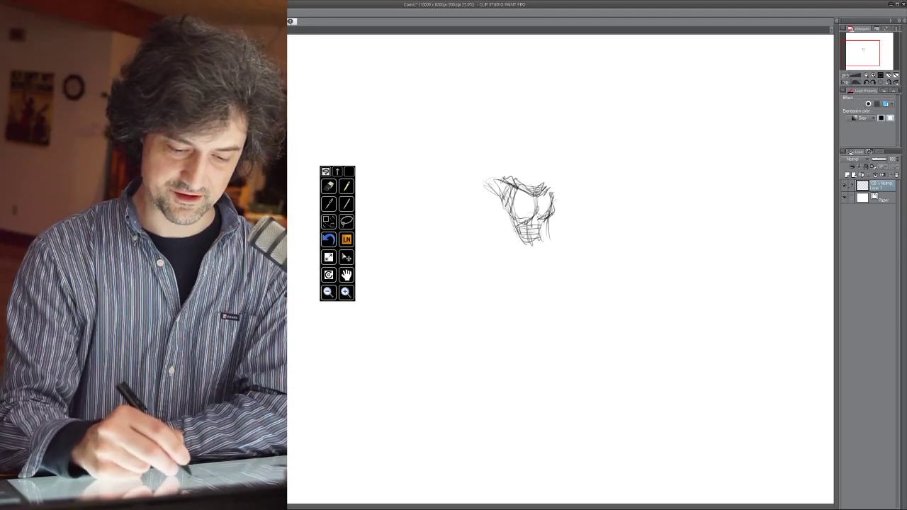
left_click_drag(503, 199, 540, 239)
left_click_drag(515, 230, 528, 244)
Draw an upper arm reaching outward and down from the left-hand shoulder, and reinforce the lower chest lines
mouse_move(489, 190)
left_mouse_down()
mouse_move(469, 201)
mouse_move(491, 192)
mouse_move(464, 211)
mouse_move(488, 202)
left_mouse_up()
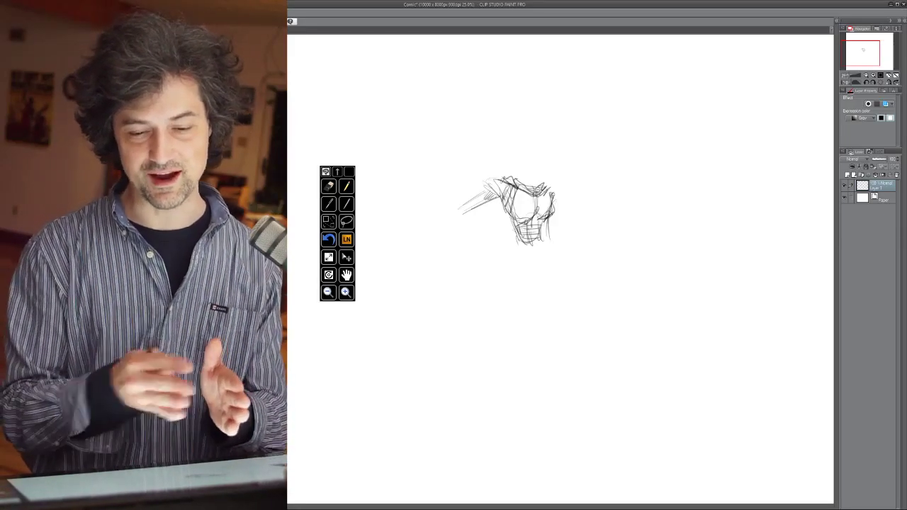
mouse_move(483, 199)
left_mouse_down()
mouse_move(458, 213)
mouse_move(489, 198)
mouse_move(481, 205)
left_mouse_up()
left_click_drag(480, 196, 497, 198)
mouse_move(554, 222)
left_mouse_down()
mouse_move(550, 238)
mouse_move(509, 230)
mouse_move(532, 227)
left_mouse_up()
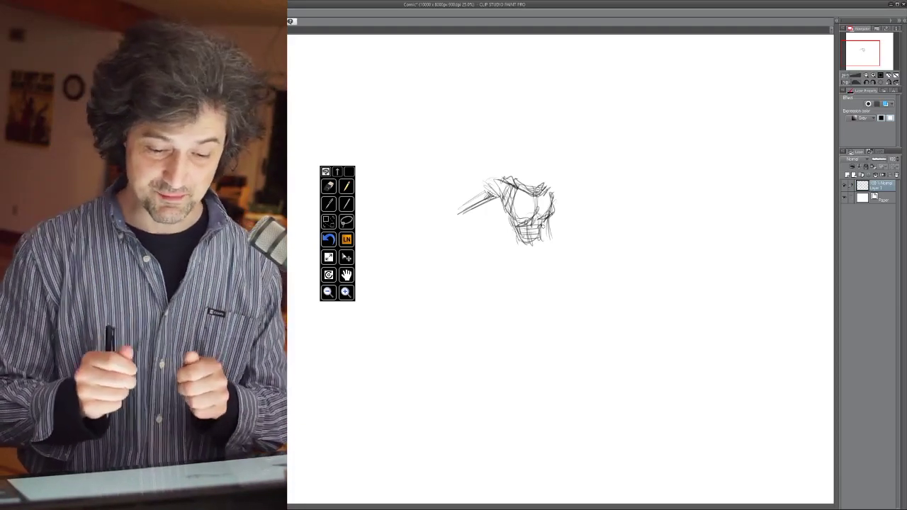
left_click_drag(542, 218, 534, 221)
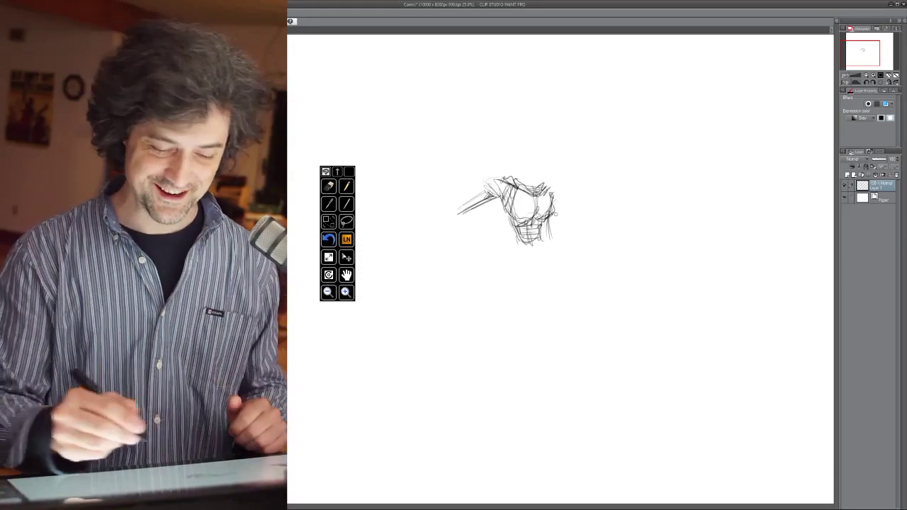
Shade the area between arm and chest with dark hatching, and sketch the opposite shoulder
mouse_move(510, 193)
left_mouse_down()
mouse_move(509, 215)
mouse_move(508, 201)
left_mouse_up()
mouse_move(509, 210)
left_mouse_down()
mouse_move(513, 219)
mouse_move(506, 200)
left_mouse_up()
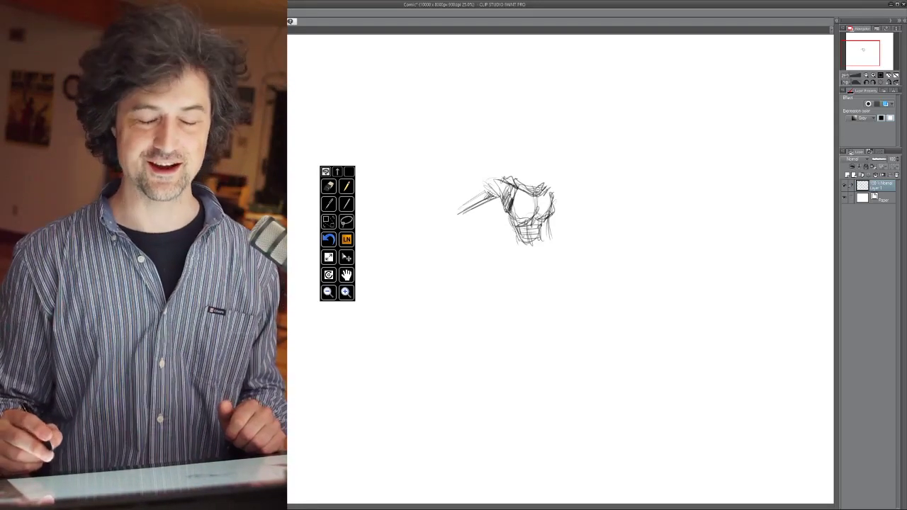
mouse_move(511, 189)
left_mouse_down()
mouse_move(504, 208)
mouse_move(503, 195)
mouse_move(489, 200)
mouse_move(486, 187)
mouse_move(495, 179)
mouse_move(557, 195)
mouse_move(554, 207)
left_mouse_up()
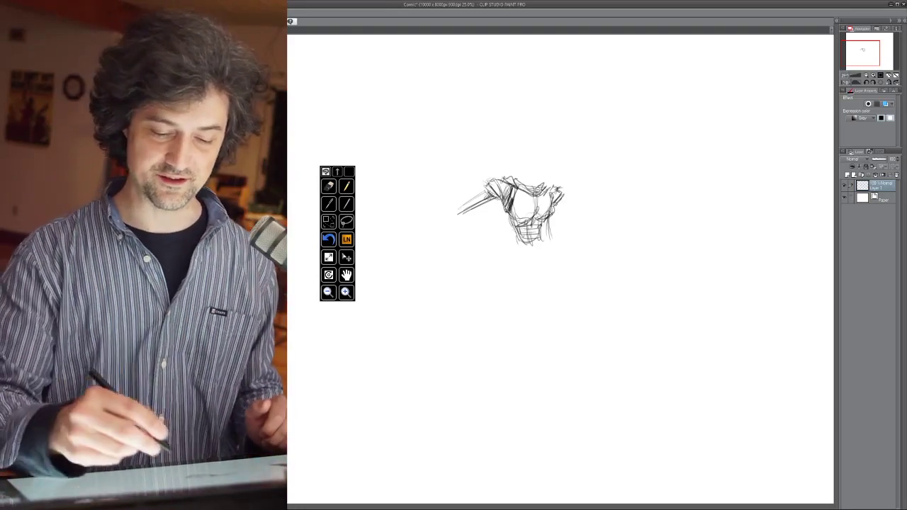
Darken the abdomen's segment lines and the waist edge, and add a rounded hip shape below
mouse_move(556, 223)
left_mouse_down()
mouse_move(551, 239)
mouse_move(531, 245)
left_mouse_up()
left_click_drag(533, 225, 531, 244)
mouse_move(532, 227)
left_mouse_down()
mouse_move(531, 244)
mouse_move(517, 245)
left_mouse_up()
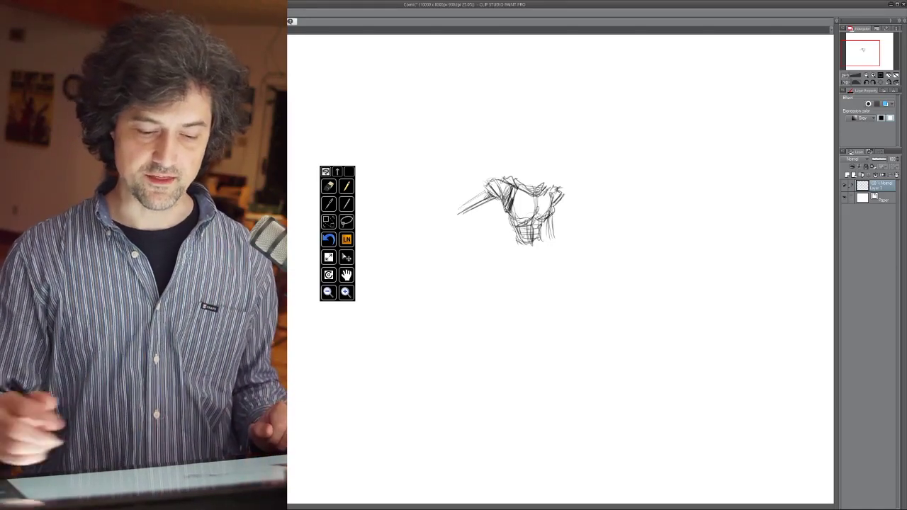
mouse_move(519, 247)
left_mouse_down()
mouse_move(512, 262)
mouse_move(547, 238)
mouse_move(518, 262)
left_mouse_up()
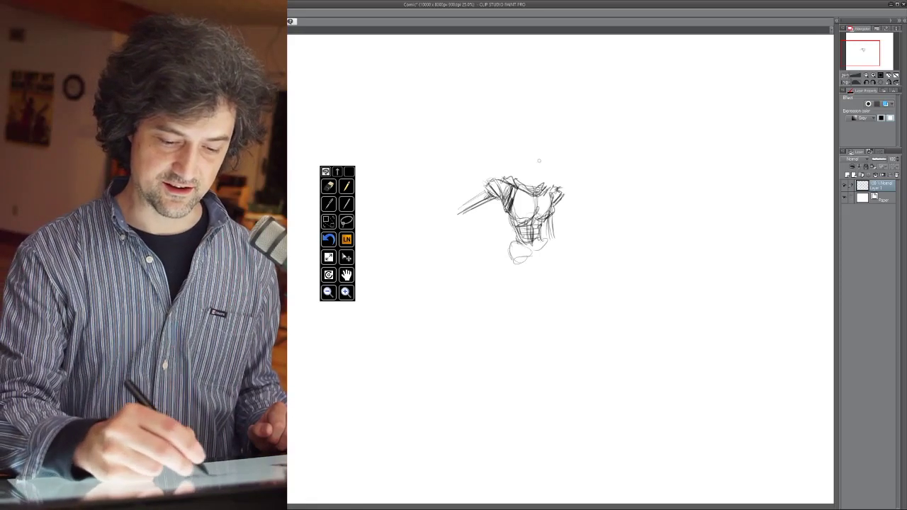
Draw an oval head above the collar, and round out both hips beneath the waist
left_click_drag(523, 147, 527, 178)
mouse_move(533, 132)
left_mouse_down()
mouse_move(530, 178)
mouse_move(521, 177)
left_mouse_up()
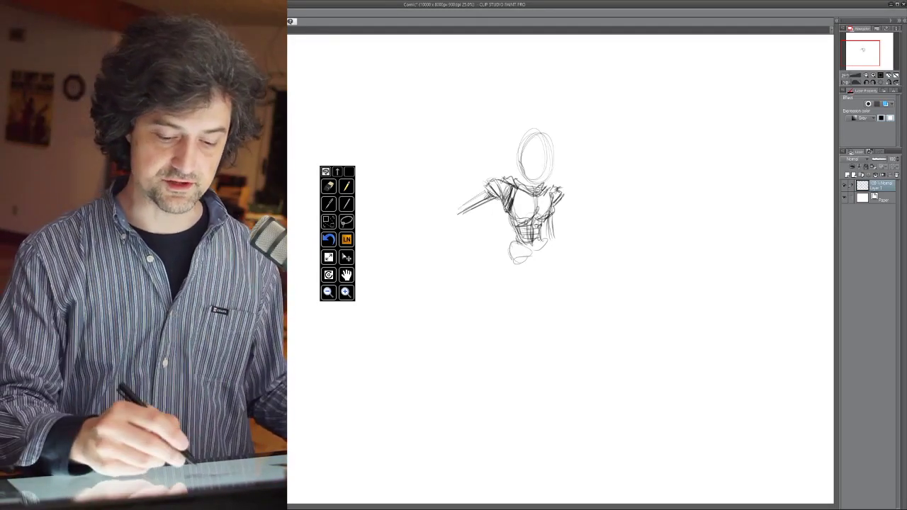
mouse_move(555, 237)
left_mouse_down()
mouse_move(539, 262)
mouse_move(502, 246)
mouse_move(526, 254)
mouse_move(508, 257)
mouse_move(530, 264)
left_mouse_up()
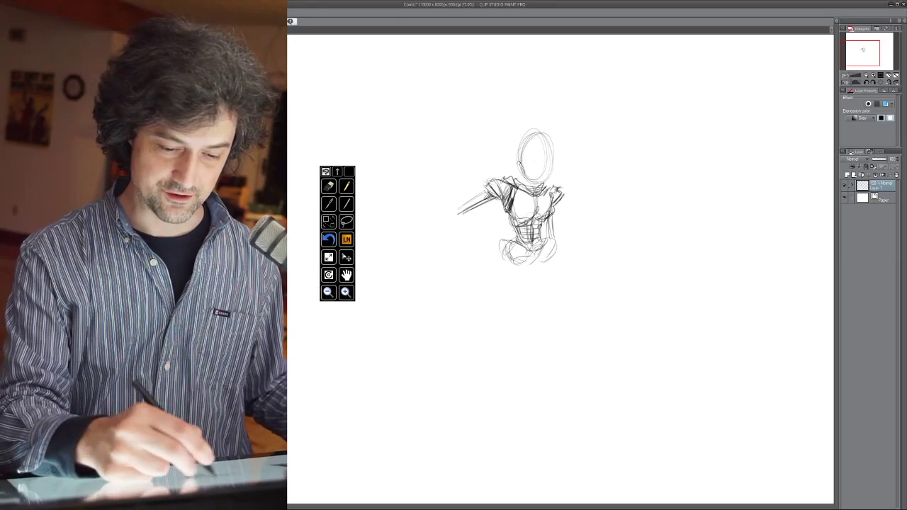
Add a visor line, an angular hatched jaw guard and light forehead lines to the oval head
left_click_drag(528, 159, 556, 161)
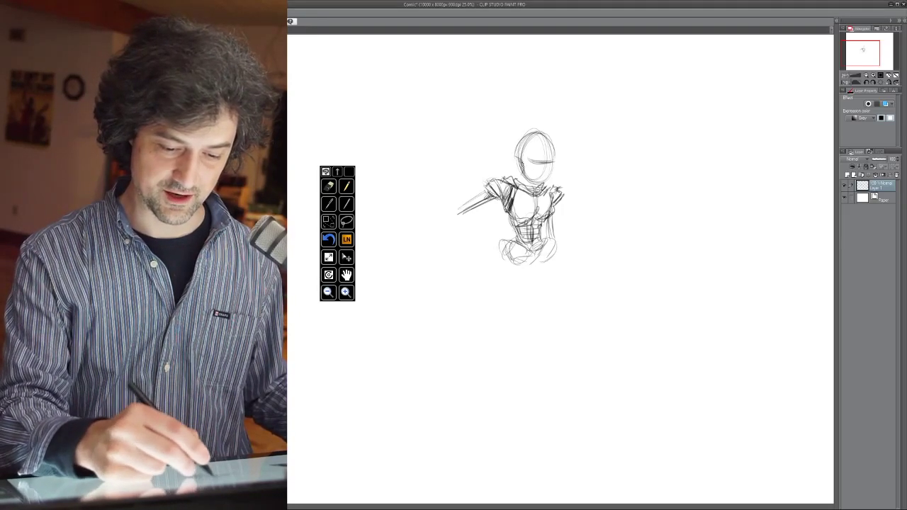
left_click_drag(532, 179, 545, 167)
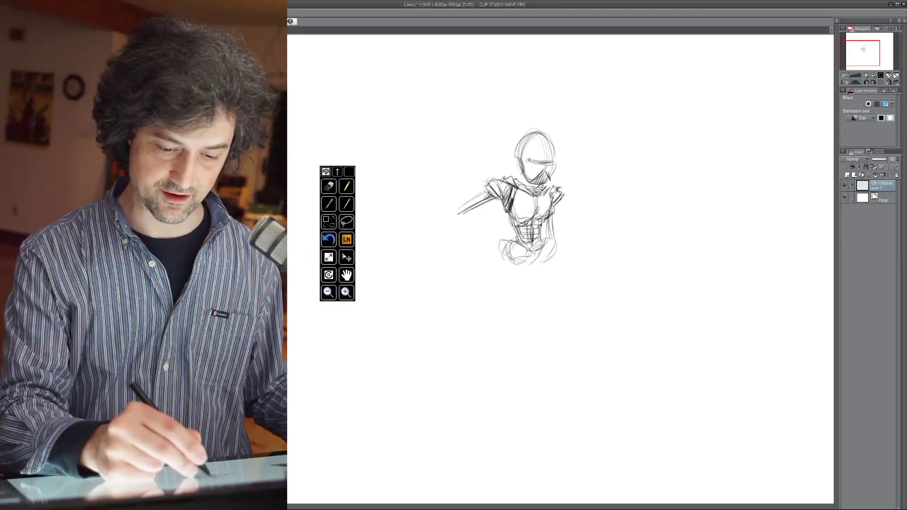
left_click_drag(537, 165, 558, 157)
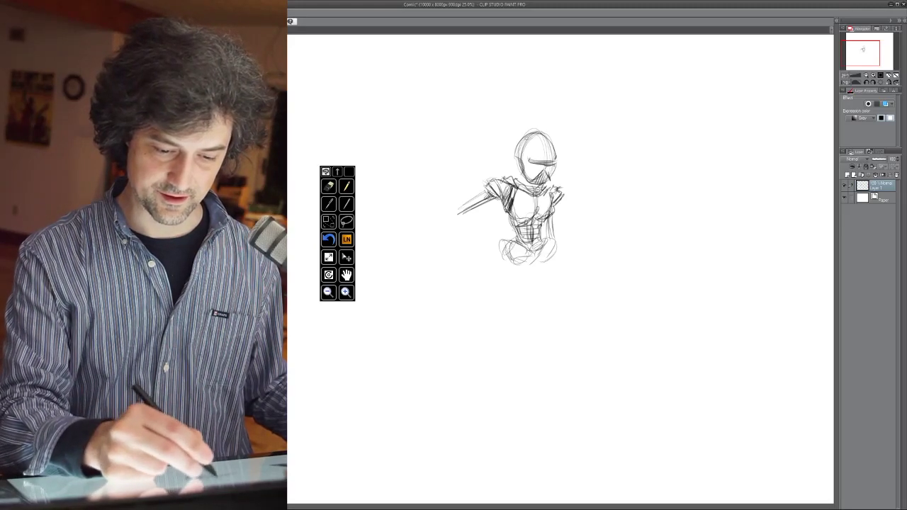
scroll(580, 225, "up", 1)
left_click_drag(581, 225, 612, 267)
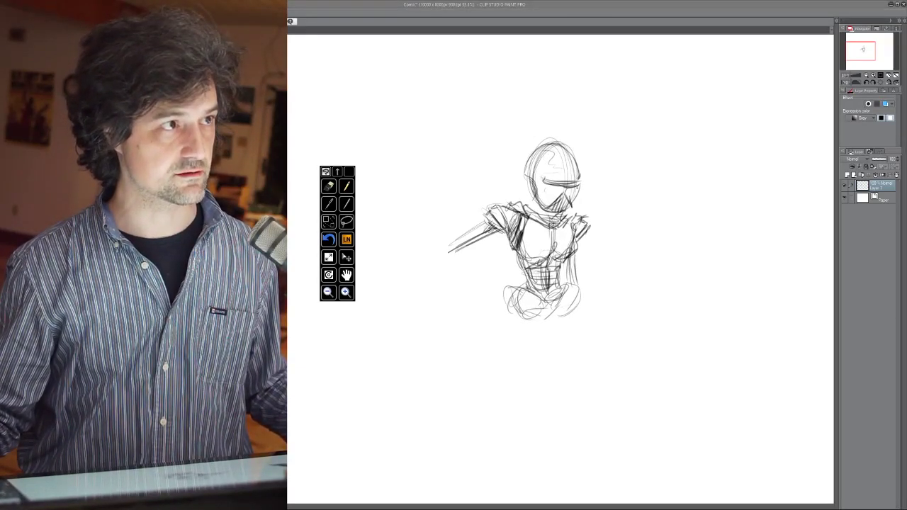
Darken the angular jaw guard and cheek edge at the bottom of the helmet with heavy strokes
scroll(627, 295, "up", 3)
left_click_drag(511, 212, 559, 240)
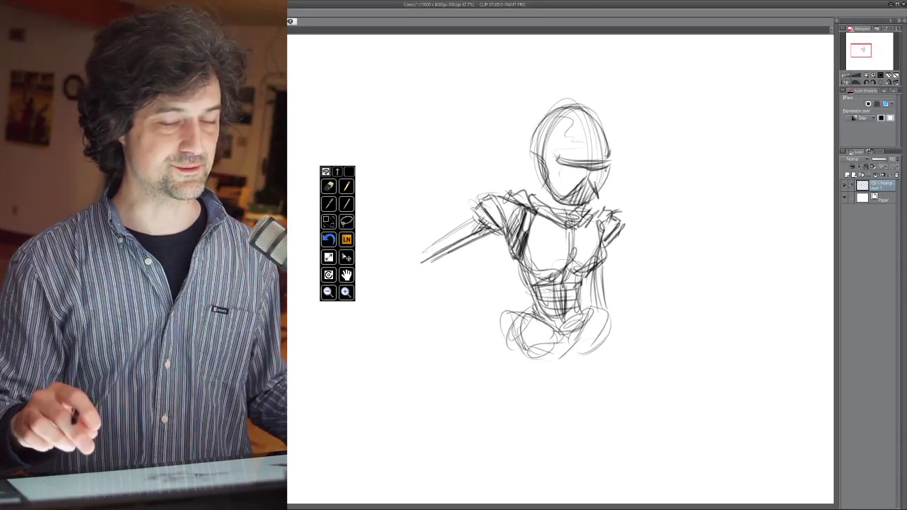
left_click_drag(610, 168, 594, 200)
mouse_move(547, 175)
left_mouse_down()
mouse_move(552, 204)
mouse_move(567, 194)
mouse_move(587, 204)
mouse_move(596, 197)
left_mouse_up()
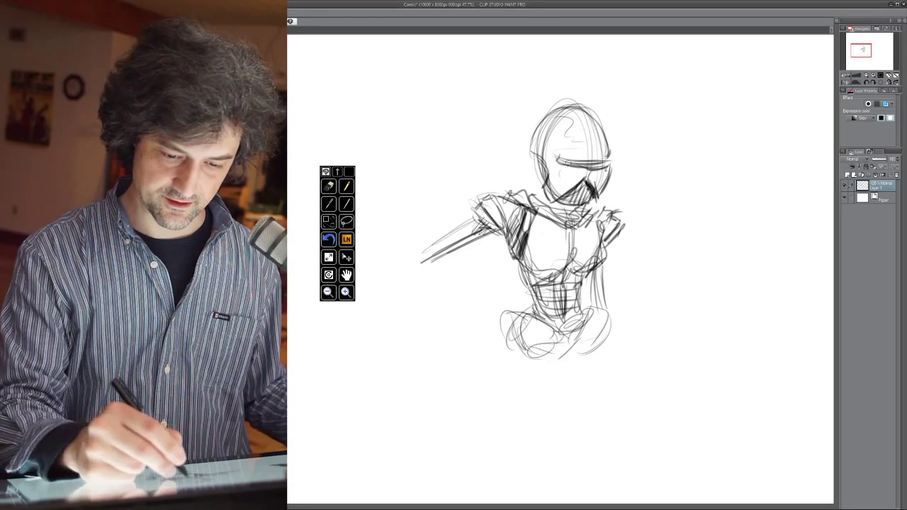
Thicken the helmet's visor band and define its upper edge and inner end with darker lines
mouse_move(606, 164)
left_mouse_down()
mouse_move(592, 173)
mouse_move(585, 162)
mouse_move(606, 151)
left_mouse_up()
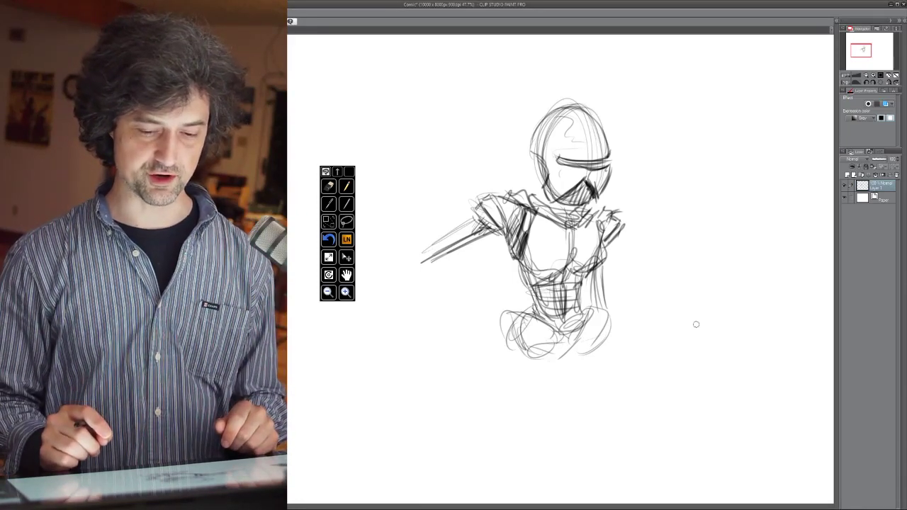
left_click_drag(559, 154, 603, 154)
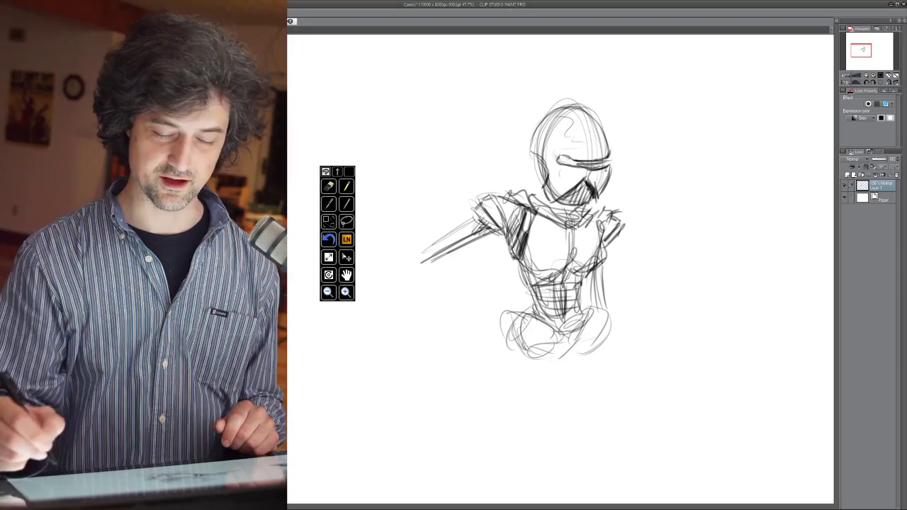
mouse_move(576, 164)
left_mouse_down()
mouse_move(608, 162)
mouse_move(558, 161)
left_mouse_up()
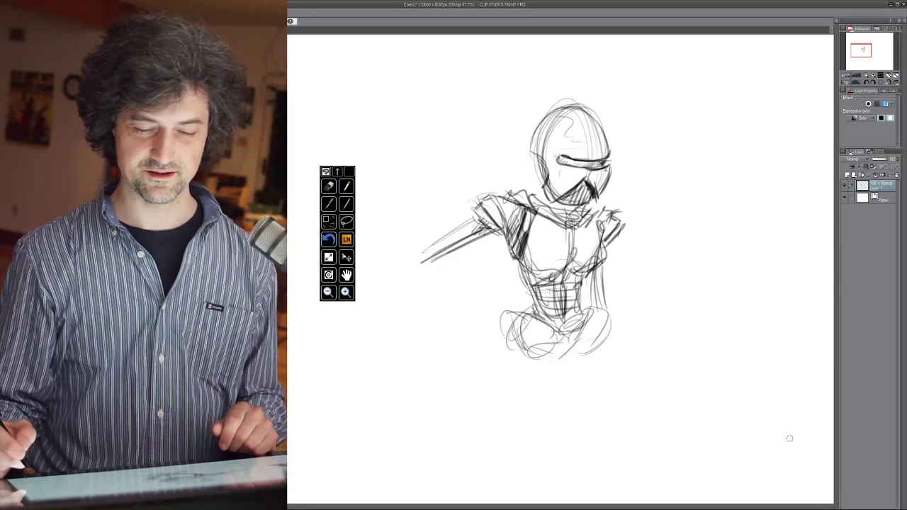
left_click_drag(560, 155, 559, 163)
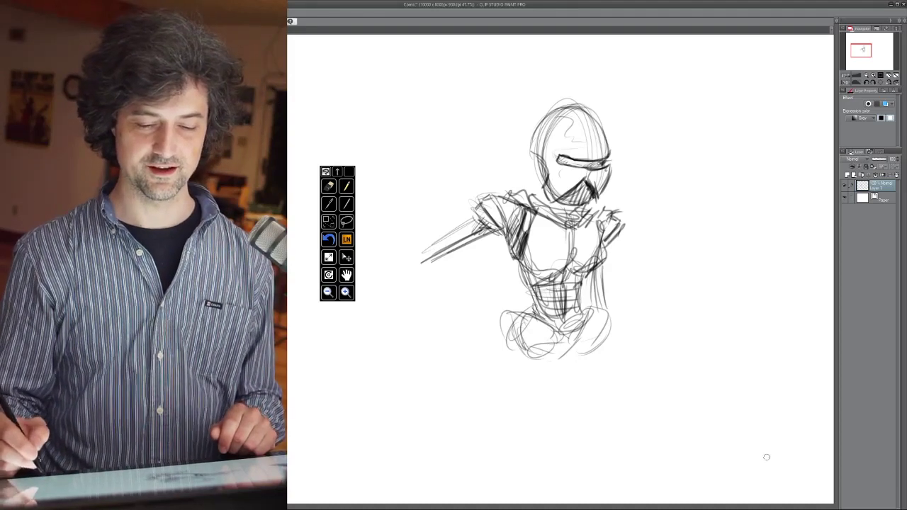
Add a line between visor and jaw guard, and reinforce the helmet's outer contour on both sides
mouse_move(586, 177)
left_mouse_down()
mouse_move(597, 194)
mouse_move(589, 174)
left_mouse_up()
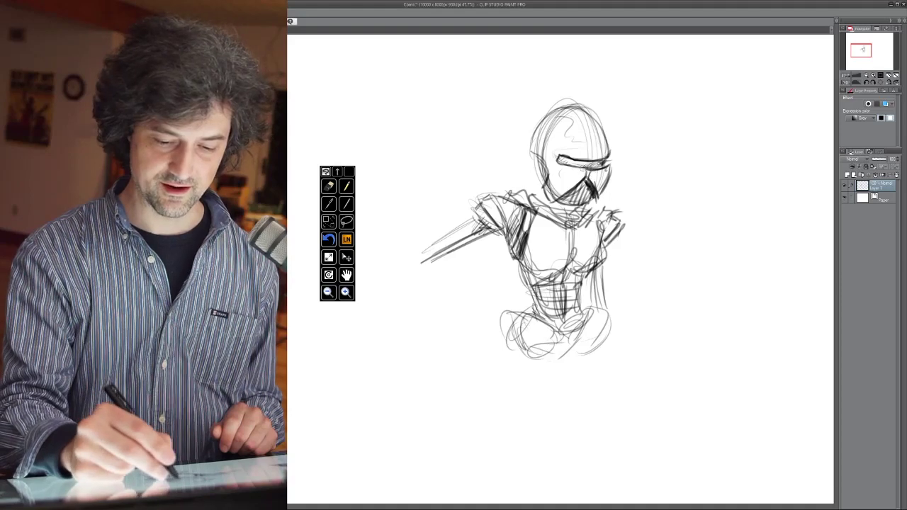
left_click_drag(552, 114, 531, 146)
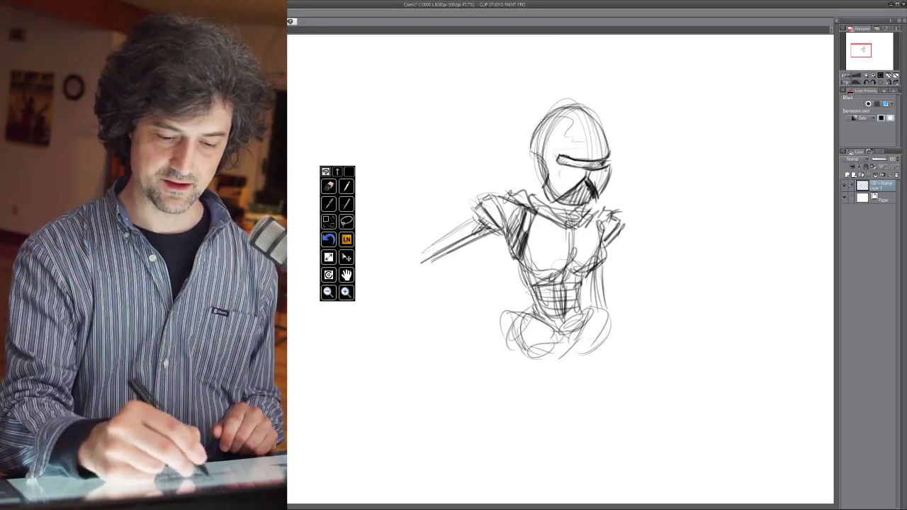
mouse_move(548, 113)
left_mouse_down()
mouse_move(537, 127)
mouse_move(587, 114)
mouse_move(612, 157)
left_mouse_up()
left_click_drag(587, 107, 608, 145)
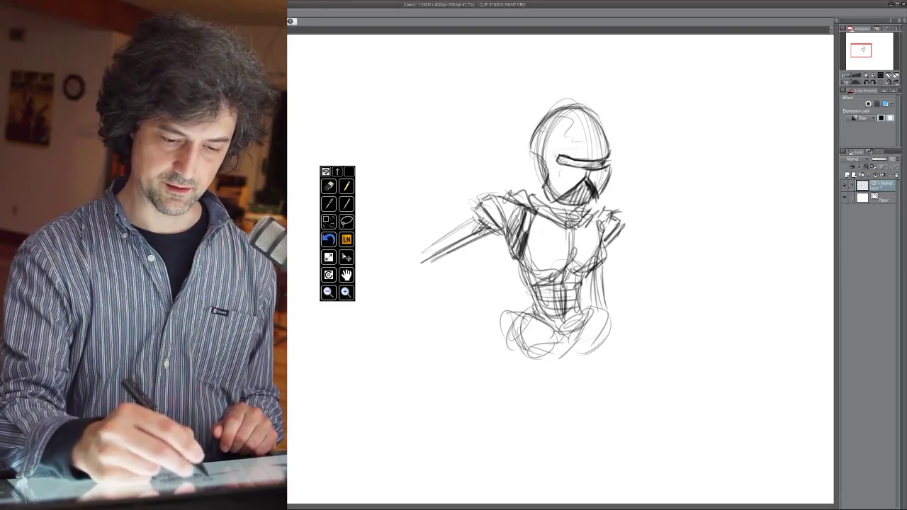
Erase the rough lines across the helmet's face area, darken the small facial edge piece and reinforce the helmet's rear contour
mouse_move(543, 122)
left_mouse_down()
mouse_move(542, 159)
mouse_move(531, 150)
mouse_move(543, 153)
left_mouse_up()
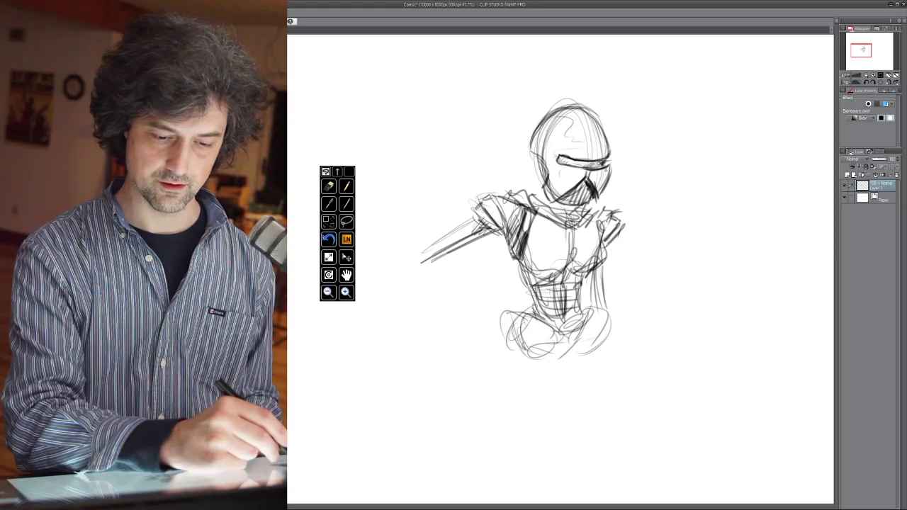
left_click_drag(568, 206, 553, 213)
left_click(329, 186)
mouse_move(556, 181)
left_mouse_down()
mouse_move(553, 198)
mouse_move(561, 200)
mouse_move(550, 193)
left_mouse_up()
left_click_drag(571, 151, 557, 179)
mouse_move(570, 124)
left_mouse_down()
mouse_move(535, 143)
mouse_move(541, 170)
mouse_move(531, 157)
mouse_move(542, 177)
left_mouse_up()
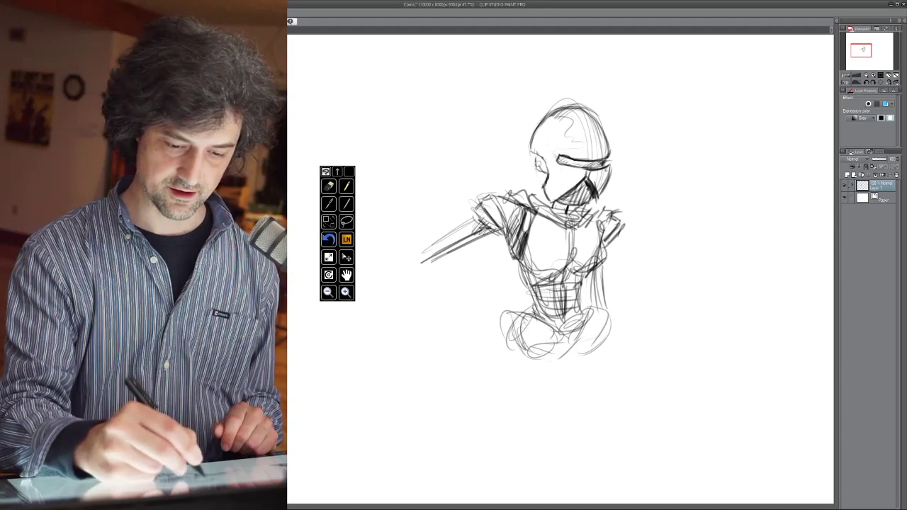
mouse_move(540, 159)
left_mouse_down()
mouse_move(546, 174)
mouse_move(536, 170)
mouse_move(547, 181)
left_mouse_up()
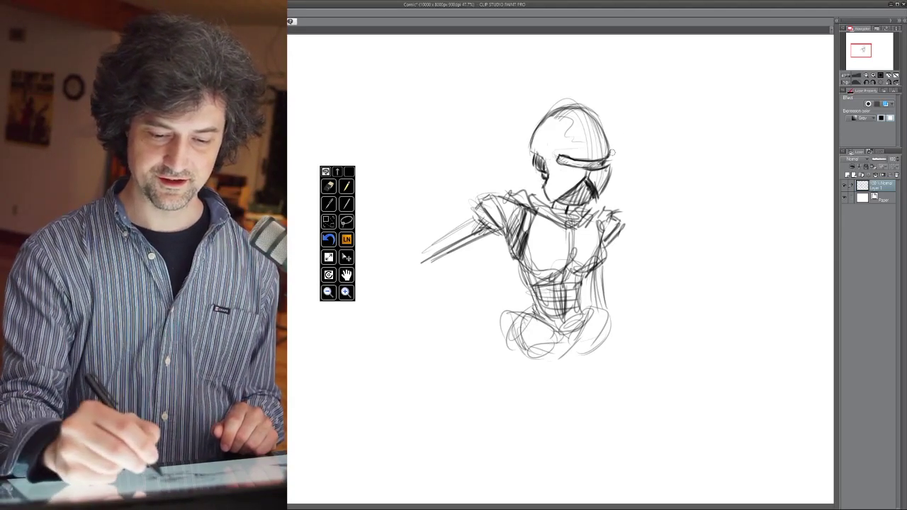
mouse_move(579, 103)
left_mouse_down()
mouse_move(602, 129)
mouse_move(607, 155)
mouse_move(593, 205)
left_mouse_up()
mouse_move(543, 191)
left_mouse_down()
mouse_move(554, 203)
mouse_move(543, 195)
left_mouse_up()
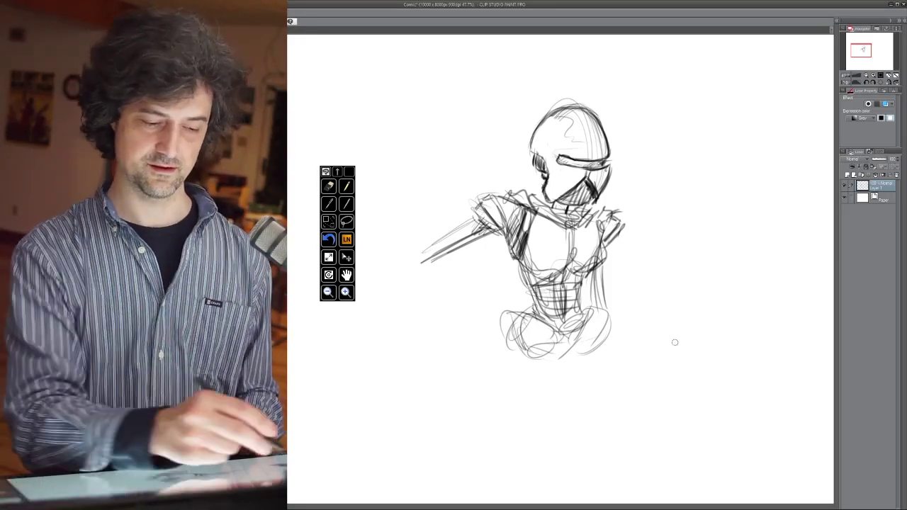
Define the neck below the jaw guard with dark strokes and erase stray lines around the collar
mouse_move(541, 177)
left_mouse_down()
mouse_move(550, 210)
mouse_move(568, 212)
left_mouse_up()
left_click(346, 186)
mouse_move(560, 209)
left_mouse_down()
mouse_move(571, 215)
mouse_move(550, 211)
mouse_move(577, 235)
left_mouse_up()
left_click(329, 187)
left_click_drag(512, 198, 539, 212)
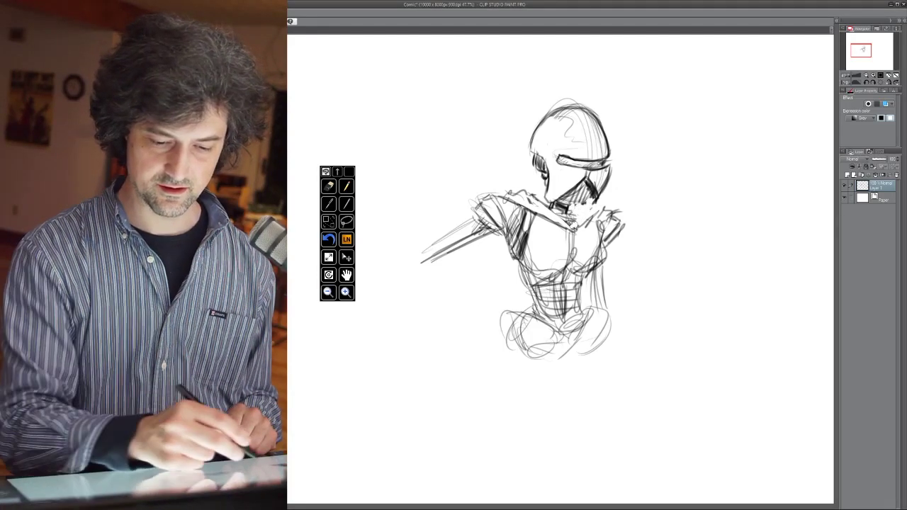
left_click_drag(578, 197, 563, 194)
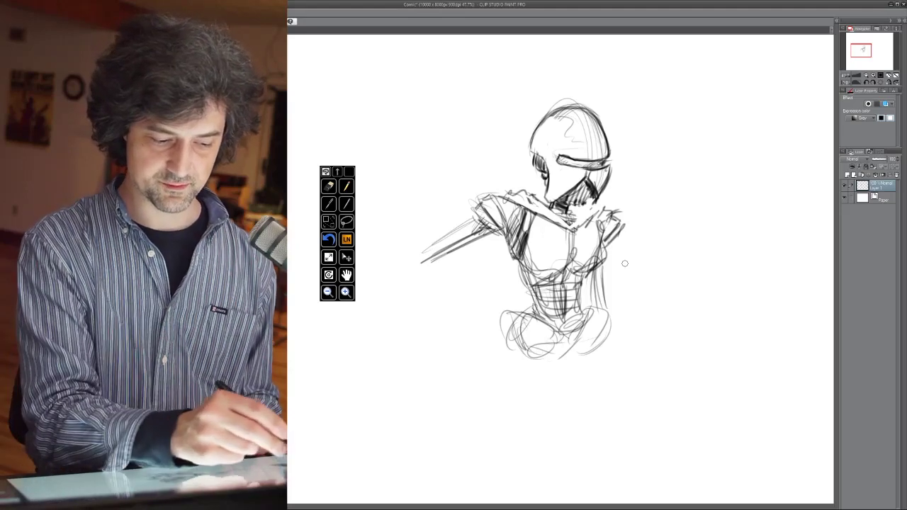
left_click(328, 240)
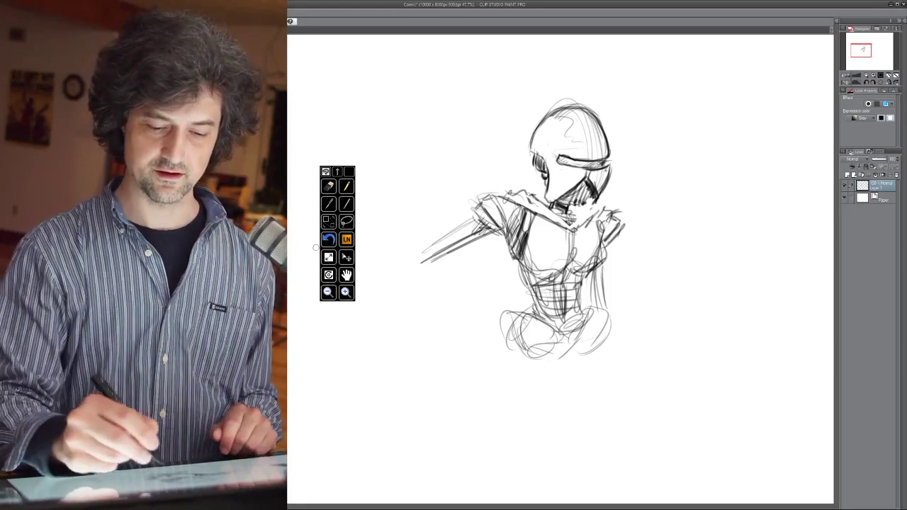
left_click_drag(567, 201, 571, 225)
left_click(328, 187)
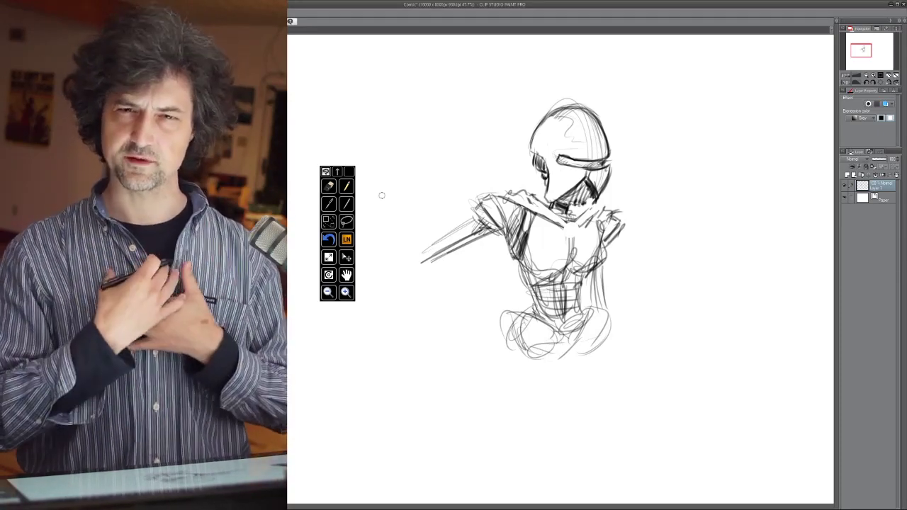
Draw a small rounded-square clasp with a thick outline at the centre of the collar
mouse_move(565, 223)
left_mouse_down()
mouse_move(565, 235)
mouse_move(583, 238)
mouse_move(558, 237)
mouse_move(567, 243)
left_mouse_up()
left_click_drag(563, 242, 577, 238)
mouse_move(575, 232)
left_mouse_down()
mouse_move(582, 241)
mouse_move(570, 238)
mouse_move(573, 229)
left_mouse_up()
left_click_drag(576, 224, 573, 232)
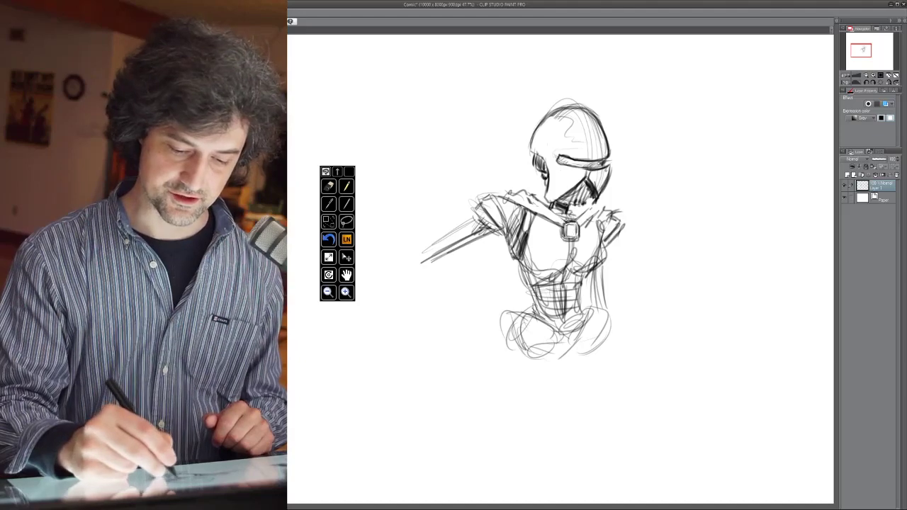
mouse_move(578, 236)
left_mouse_down()
mouse_move(568, 240)
mouse_move(578, 240)
left_mouse_up()
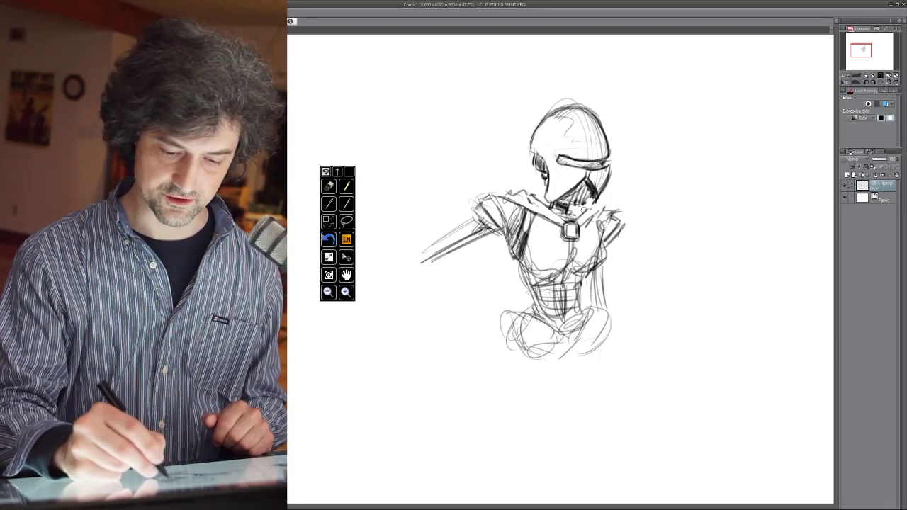
Darken the collar folds and shoulder edges on both sides of the clasp, and reinforce the chest and waist lines
mouse_move(604, 204)
left_mouse_down()
mouse_move(591, 220)
mouse_move(617, 207)
mouse_move(574, 219)
mouse_move(575, 235)
mouse_move(564, 237)
mouse_move(579, 238)
mouse_move(606, 208)
left_mouse_up()
left_click_drag(526, 194, 558, 223)
mouse_move(590, 190)
left_mouse_down()
mouse_move(585, 205)
mouse_move(621, 224)
left_mouse_up()
left_click_drag(485, 205, 476, 212)
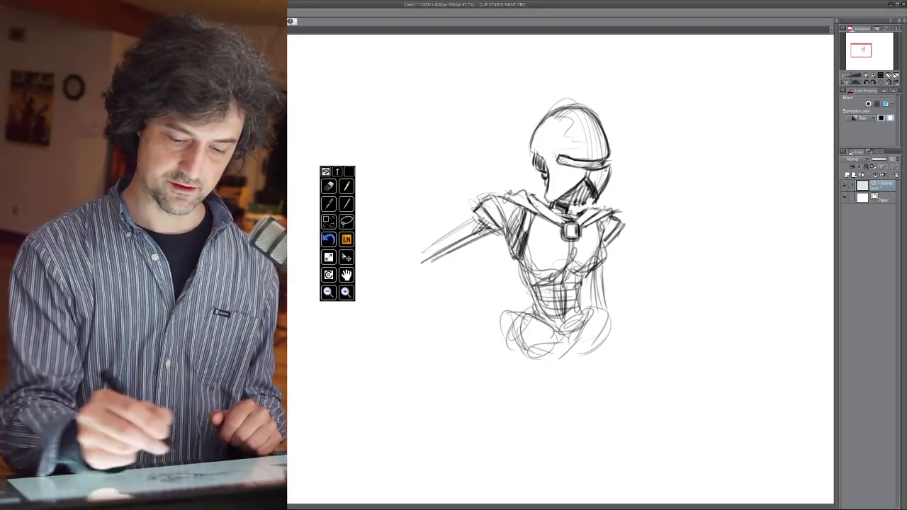
left_click_drag(608, 214, 618, 220)
left_click_drag(625, 224, 601, 259)
mouse_move(570, 246)
left_mouse_down()
mouse_move(565, 271)
mouse_move(530, 279)
mouse_move(555, 287)
mouse_move(583, 277)
mouse_move(575, 289)
left_mouse_up()
left_click_drag(542, 291, 574, 286)
Lasso the body below the helmet, scale it up slightly and reposition it lower under the head
left_click_drag(716, 355, 709, 362)
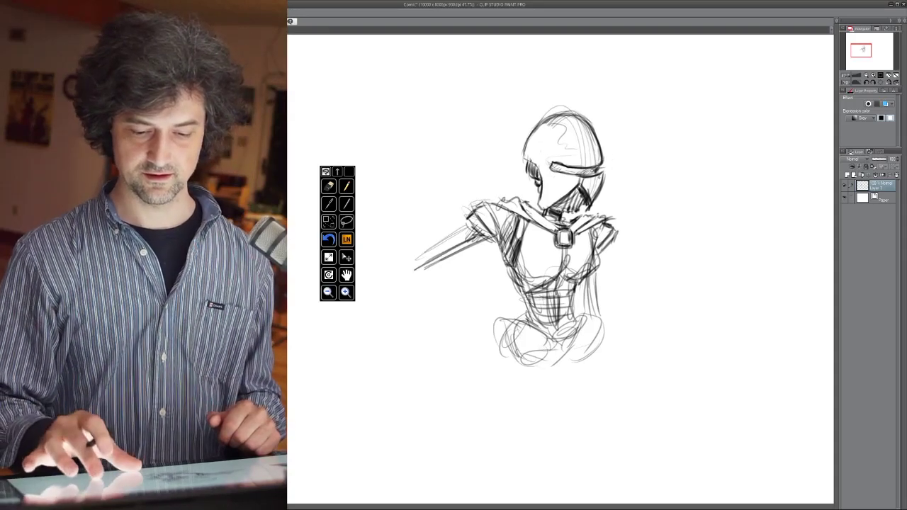
scroll(646, 374, "down", 2)
scroll(624, 355, "down", 1)
left_click_drag(624, 355, 615, 323)
scroll(627, 342, "down", 1)
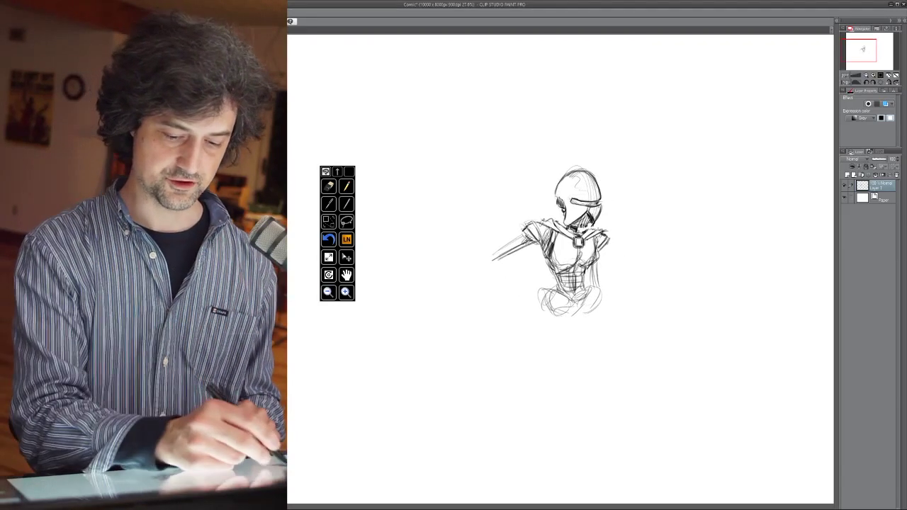
mouse_move(546, 211)
left_mouse_down()
mouse_move(521, 351)
mouse_move(645, 270)
mouse_move(608, 217)
mouse_move(553, 213)
left_mouse_up()
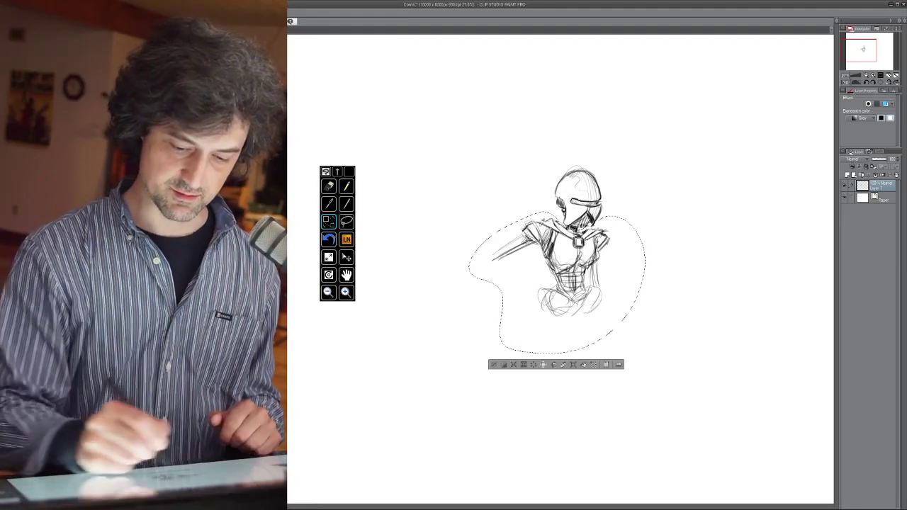
key("ctrl+t")
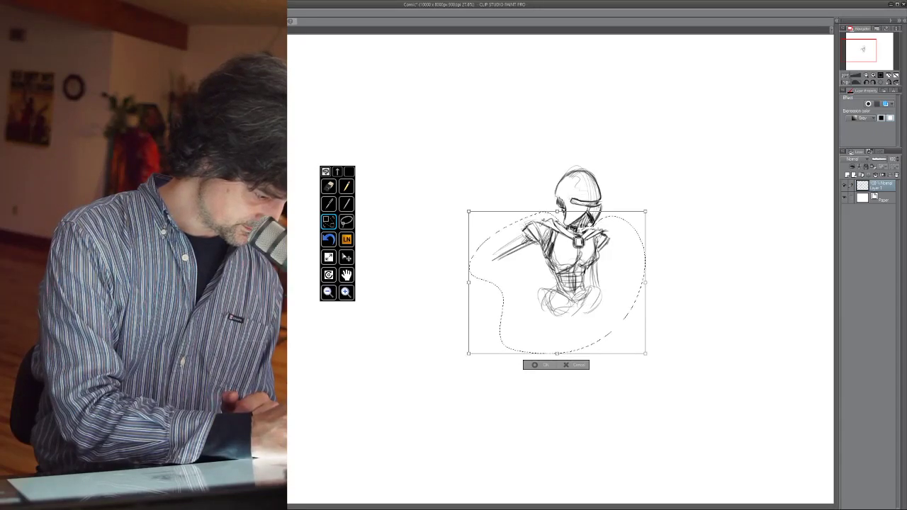
left_click_drag(644, 353, 657, 368)
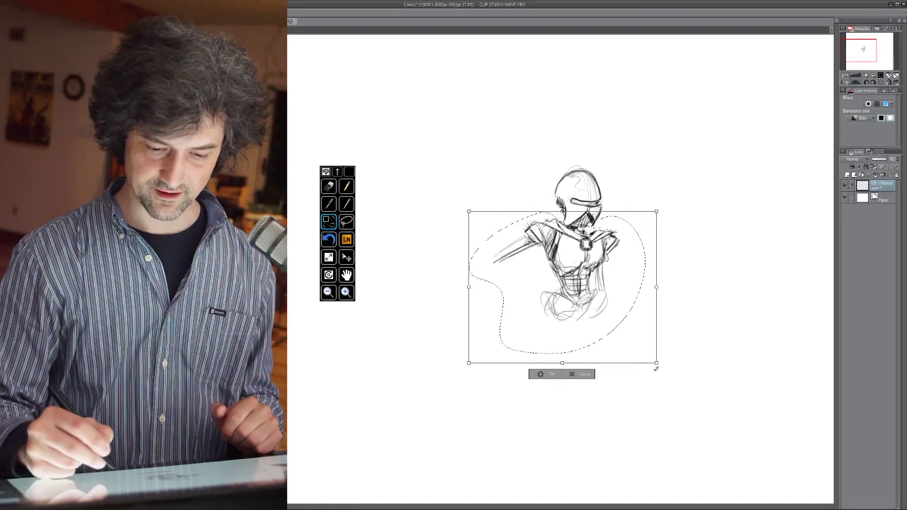
mouse_move(594, 297)
left_mouse_down()
mouse_move(600, 304)
mouse_move(597, 286)
mouse_move(566, 299)
mouse_move(564, 292)
mouse_move(595, 280)
left_mouse_up()
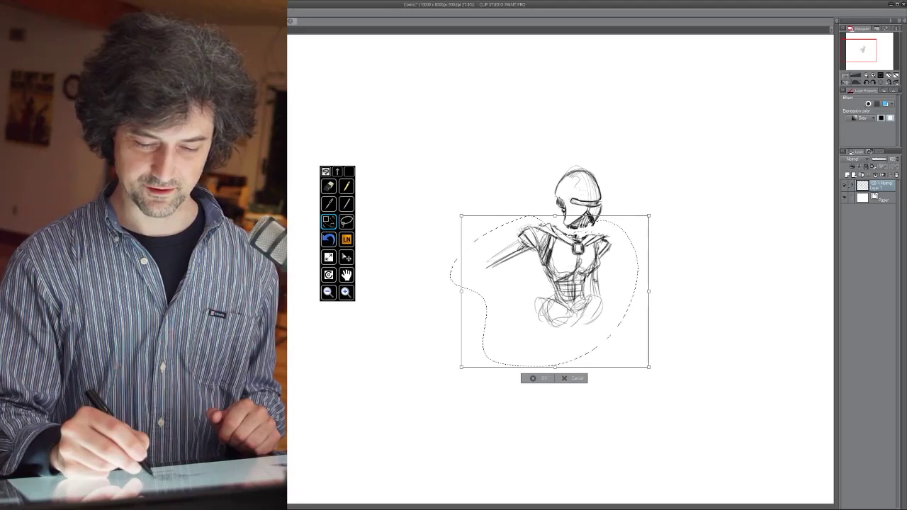
left_click_drag(595, 281, 602, 281)
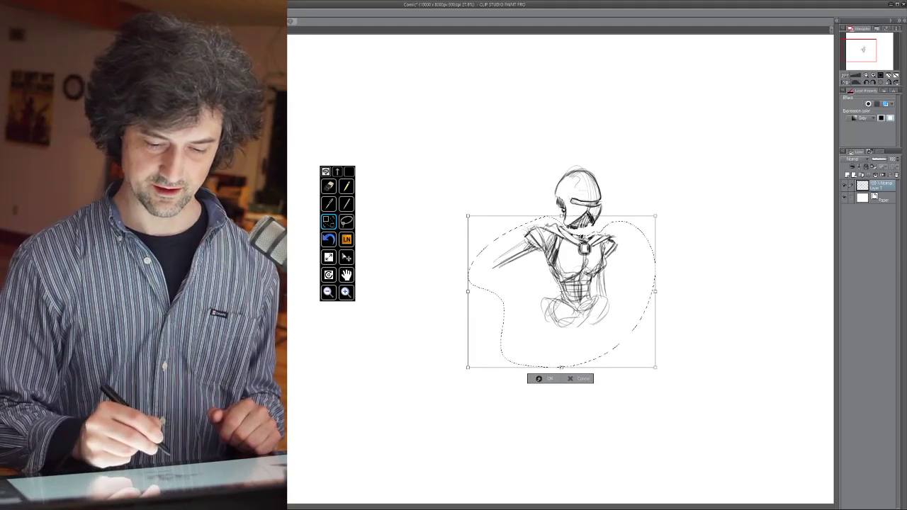
left_click(513, 415)
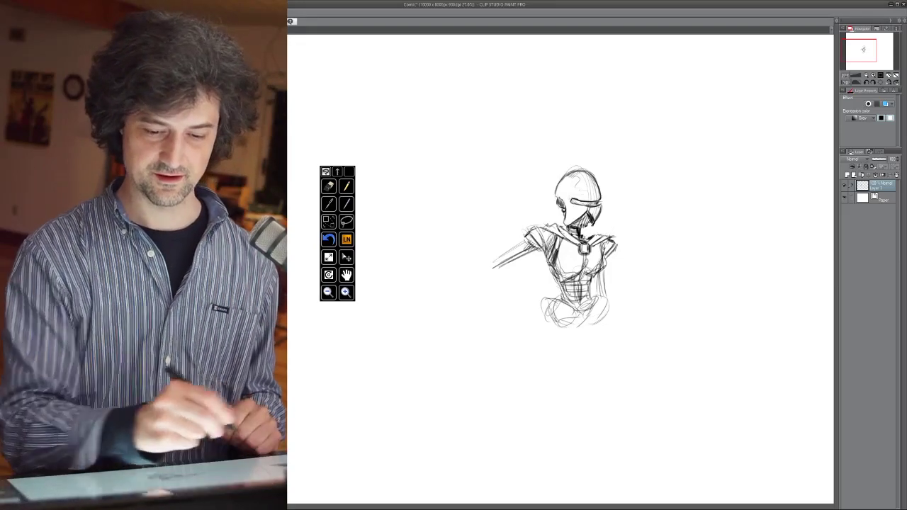
Draw a small question mark above the helmet and extend the outstretched arm with a faint line
left_click_drag(547, 134, 549, 141)
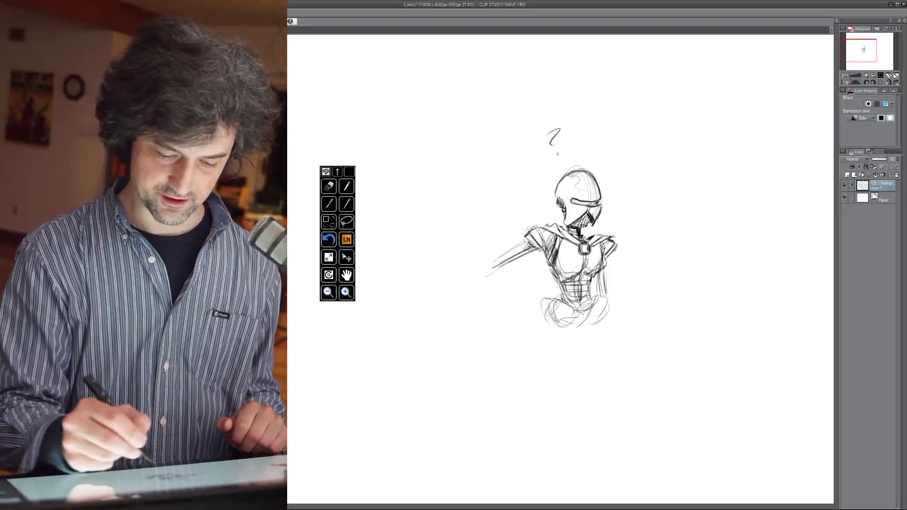
left_click_drag(500, 270, 495, 189)
scroll(595, 266, "down", 1)
Sketch two straight thighs close together beneath the hips with long, light strokes
left_click_drag(595, 266, 592, 295)
left_click_drag(545, 255, 571, 332)
left_click_drag(546, 283, 542, 346)
left_click_drag(548, 289, 541, 350)
mouse_move(559, 289)
left_mouse_down()
mouse_move(555, 357)
mouse_move(571, 325)
mouse_move(557, 314)
mouse_move(538, 344)
left_mouse_up()
left_click_drag(556, 315, 550, 342)
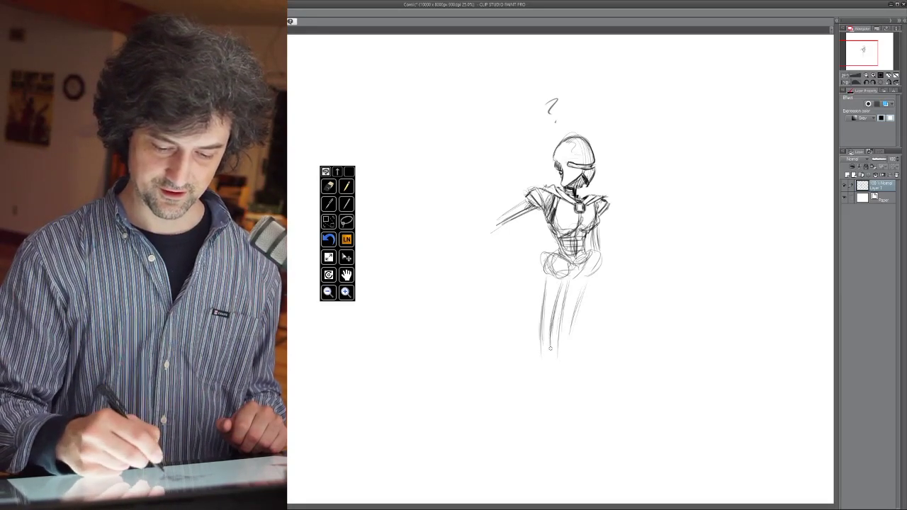
left_click_drag(550, 276, 545, 347)
left_click_drag(585, 276, 564, 349)
left_click_drag(571, 313, 560, 358)
left_click_drag(581, 280, 567, 339)
left_click_drag(593, 270, 576, 276)
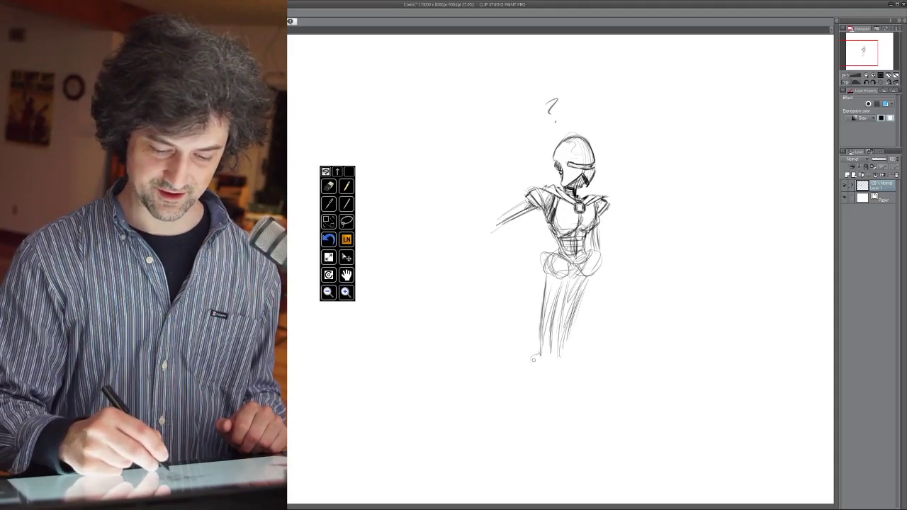
Sketch straight lower legs and simple feet beneath the two thighs
left_click_drag(532, 357, 542, 399)
left_click_drag(563, 353, 557, 430)
mouse_move(539, 390)
left_mouse_down()
mouse_move(535, 440)
mouse_move(541, 399)
mouse_move(565, 415)
mouse_move(555, 414)
mouse_move(600, 398)
left_mouse_up()
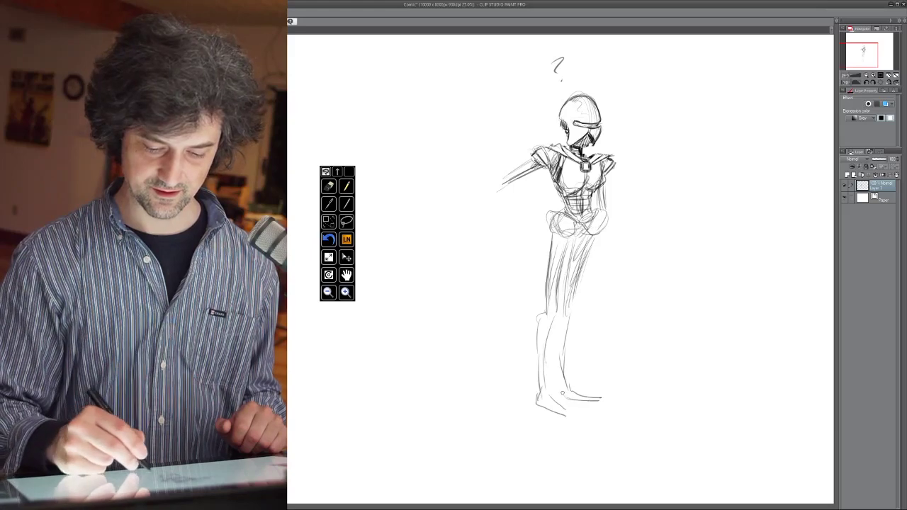
left_click_drag(555, 320, 559, 389)
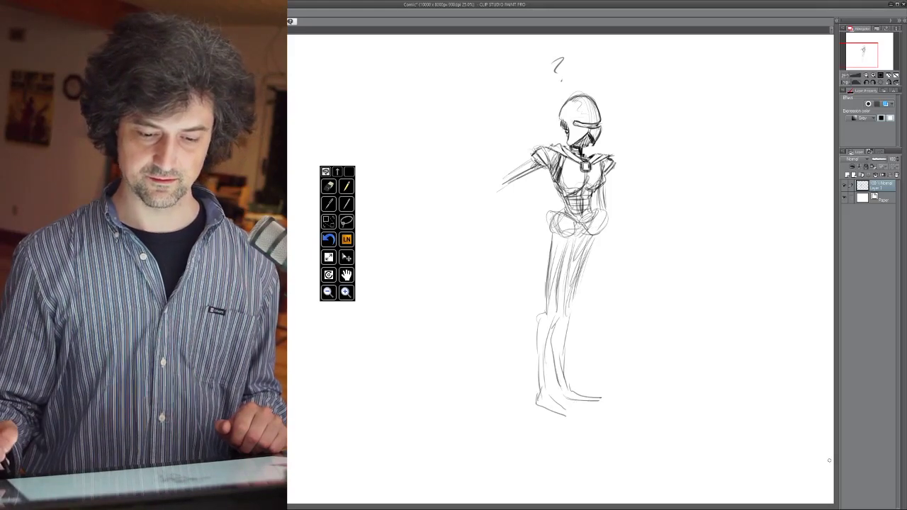
Erase the straight legs and rough in two legs spread apart in a wide stance
mouse_move(556, 379)
left_mouse_down()
mouse_move(604, 387)
mouse_move(542, 371)
mouse_move(575, 236)
left_mouse_up()
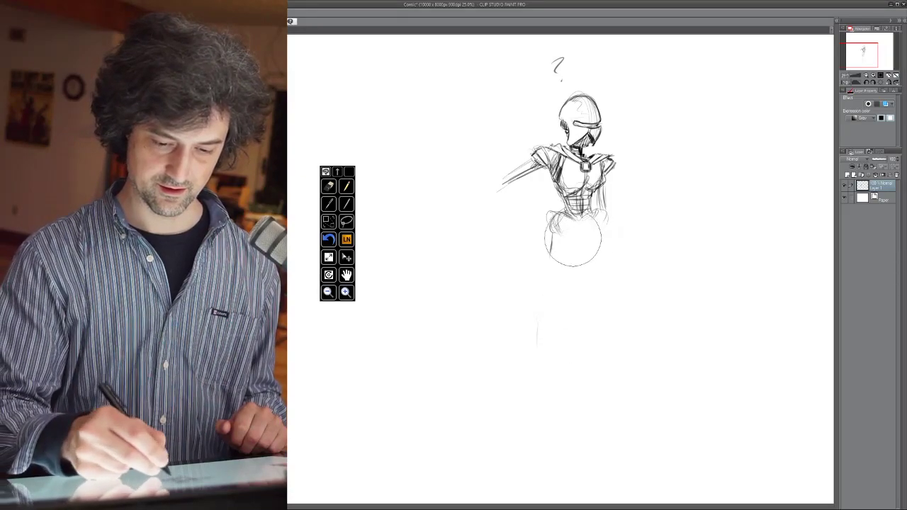
left_click_drag(540, 353, 543, 343)
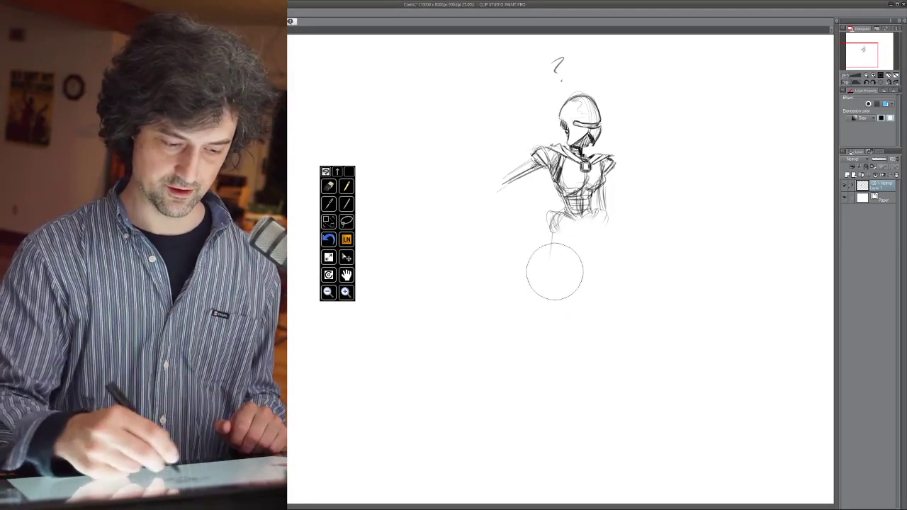
left_click_drag(608, 225, 635, 269)
left_click_drag(610, 227, 637, 269)
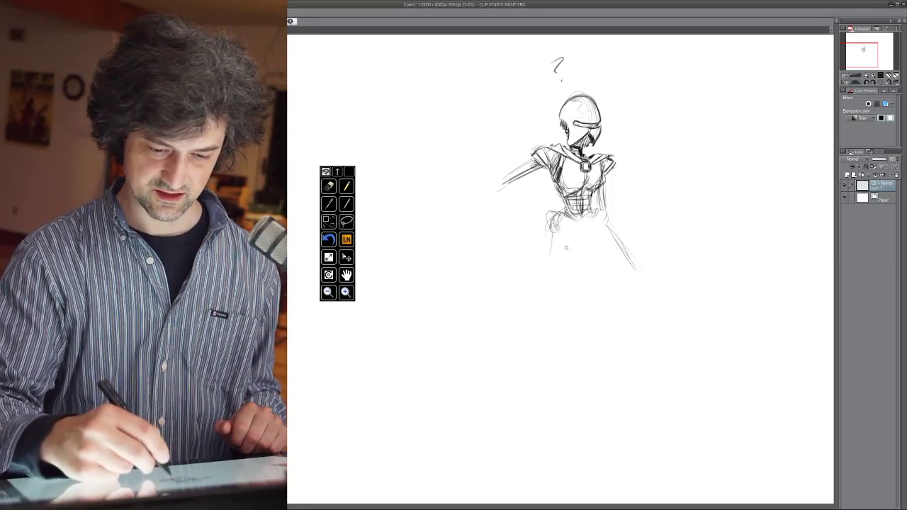
left_click_drag(551, 235, 518, 302)
mouse_move(533, 273)
left_mouse_down()
mouse_move(594, 237)
mouse_move(653, 301)
left_mouse_up()
left_click_drag(504, 303, 498, 331)
left_click_drag(520, 303, 495, 358)
left_click_drag(651, 312, 669, 340)
Extend the outstretched arm with an elbow and forearm line, and redraw the lower hip outline
left_click_drag(499, 182, 452, 230)
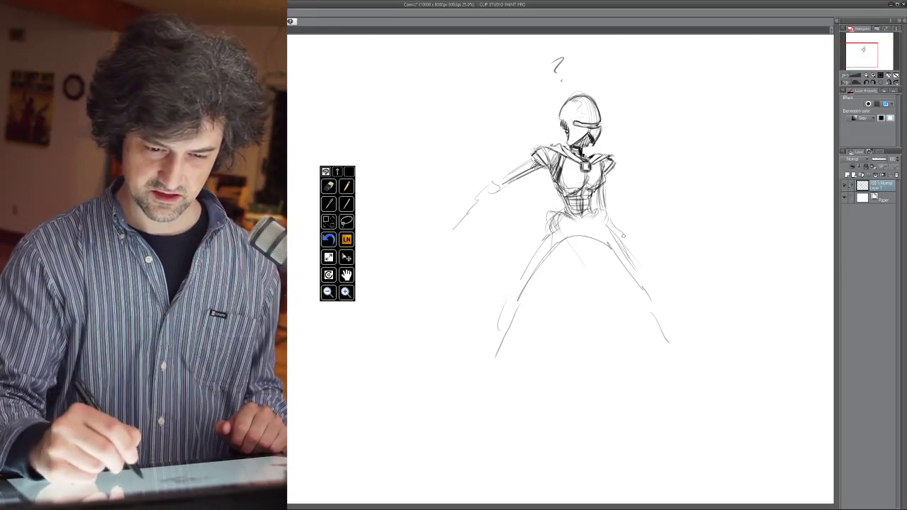
left_click_drag(635, 238, 643, 258)
mouse_move(562, 211)
left_mouse_down()
mouse_move(592, 237)
mouse_move(578, 238)
mouse_move(546, 213)
mouse_move(569, 237)
left_mouse_up()
left_click_drag(596, 238, 613, 229)
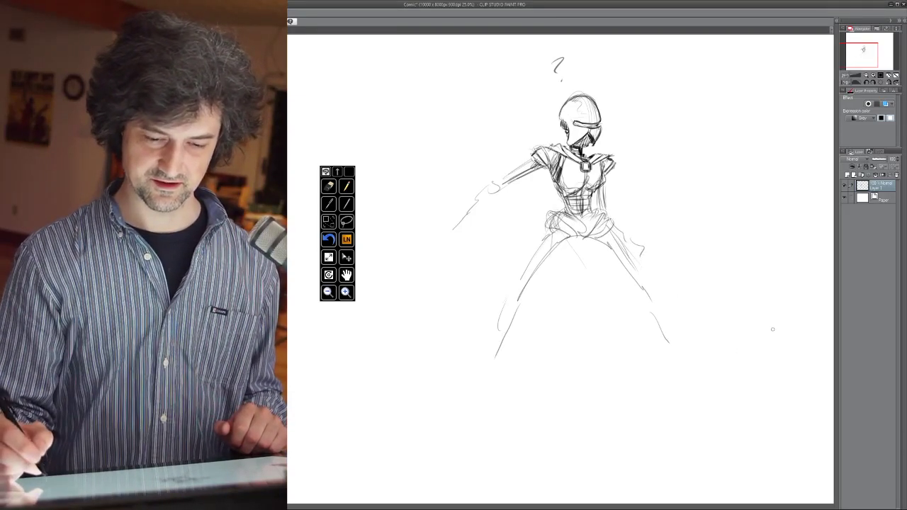
Define the thigh, knee guard and shin of the leg on the outstretched arm's side
mouse_move(550, 230)
left_mouse_down()
mouse_move(566, 236)
mouse_move(540, 264)
mouse_move(547, 247)
mouse_move(510, 300)
mouse_move(503, 294)
mouse_move(530, 299)
mouse_move(507, 327)
left_mouse_up()
mouse_move(504, 291)
left_mouse_down()
mouse_move(492, 344)
mouse_move(520, 299)
mouse_move(526, 315)
mouse_move(506, 300)
mouse_move(498, 310)
mouse_move(513, 323)
mouse_move(503, 334)
left_mouse_up()
left_click_drag(517, 305, 502, 336)
left_click_drag(540, 268, 523, 295)
left_click_drag(553, 251, 520, 289)
mouse_move(558, 236)
left_mouse_down()
mouse_move(546, 251)
mouse_move(535, 232)
left_mouse_up()
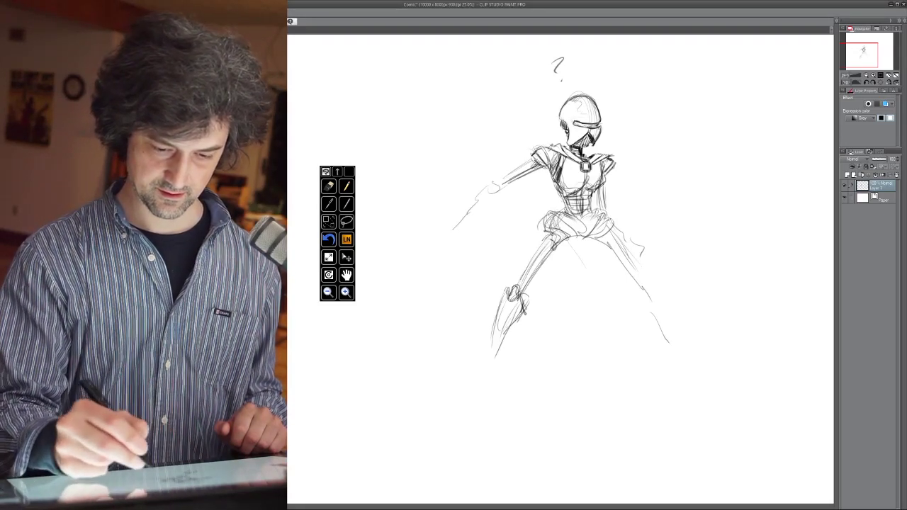
Rework the hips and pelvis with darker rounded contours and centre lines between the two legs
mouse_move(614, 223)
left_mouse_down()
mouse_move(603, 238)
mouse_move(571, 232)
left_mouse_up()
left_click_drag(579, 219, 569, 243)
mouse_move(581, 237)
left_mouse_down()
mouse_move(567, 241)
mouse_move(595, 215)
left_mouse_up()
left_click_drag(595, 215, 576, 242)
left_click_drag(571, 219, 575, 241)
left_click_drag(566, 225, 576, 235)
mouse_move(573, 235)
left_mouse_down()
mouse_move(584, 232)
mouse_move(579, 242)
mouse_move(591, 216)
mouse_move(583, 239)
mouse_move(571, 234)
left_mouse_up()
mouse_move(579, 219)
left_mouse_down()
mouse_move(572, 240)
mouse_move(563, 214)
left_mouse_up()
mouse_move(562, 220)
left_mouse_down()
mouse_move(570, 226)
mouse_move(544, 230)
left_mouse_up()
mouse_move(607, 217)
left_mouse_down()
mouse_move(587, 241)
mouse_move(595, 236)
left_mouse_up()
mouse_move(614, 217)
left_mouse_down()
mouse_move(599, 229)
mouse_move(613, 268)
mouse_move(681, 323)
mouse_move(629, 258)
left_mouse_up()
Erase the other wide-spread leg and sketch a steeper thigh and lower leg in its place
left_click(329, 187)
left_click(347, 187)
left_click_drag(601, 217, 586, 239)
mouse_move(594, 218)
left_mouse_down()
mouse_move(605, 227)
mouse_move(588, 248)
mouse_move(597, 244)
mouse_move(612, 285)
left_mouse_up()
left_click_drag(594, 253, 606, 295)
left_click_drag(593, 255, 606, 294)
left_click_drag(606, 296, 619, 352)
mouse_move(619, 304)
left_mouse_down()
mouse_move(633, 388)
mouse_move(648, 399)
mouse_move(636, 404)
mouse_move(676, 411)
mouse_move(668, 422)
mouse_move(625, 311)
mouse_move(614, 240)
mouse_move(599, 247)
left_mouse_up()
Clear the steeper leg's rough lines with the eraser and rebuild its thigh with repeated long strokes
left_click(329, 186)
left_click(346, 187)
mouse_move(598, 215)
left_mouse_down()
mouse_move(581, 238)
mouse_move(610, 216)
mouse_move(614, 272)
left_mouse_up()
left_click_drag(605, 236, 616, 283)
mouse_move(602, 251)
left_mouse_down()
mouse_move(617, 289)
mouse_move(613, 283)
left_mouse_up()
left_click_drag(598, 248, 613, 289)
left_click_drag(608, 242, 630, 312)
Add the ankle, heel and pointed foot to the leg with the knee guard
left_click_drag(494, 334, 487, 365)
left_click_drag(450, 393, 475, 393)
left_click_drag(498, 358, 491, 381)
mouse_move(489, 340)
left_mouse_down()
mouse_move(494, 369)
mouse_move(473, 384)
mouse_move(478, 374)
left_mouse_up()
mouse_move(498, 361)
left_mouse_down()
mouse_move(454, 407)
mouse_move(471, 408)
mouse_move(461, 408)
left_mouse_up()
left_click_drag(496, 381, 485, 393)
mouse_move(488, 388)
left_mouse_down()
mouse_move(479, 408)
mouse_move(492, 385)
left_mouse_up()
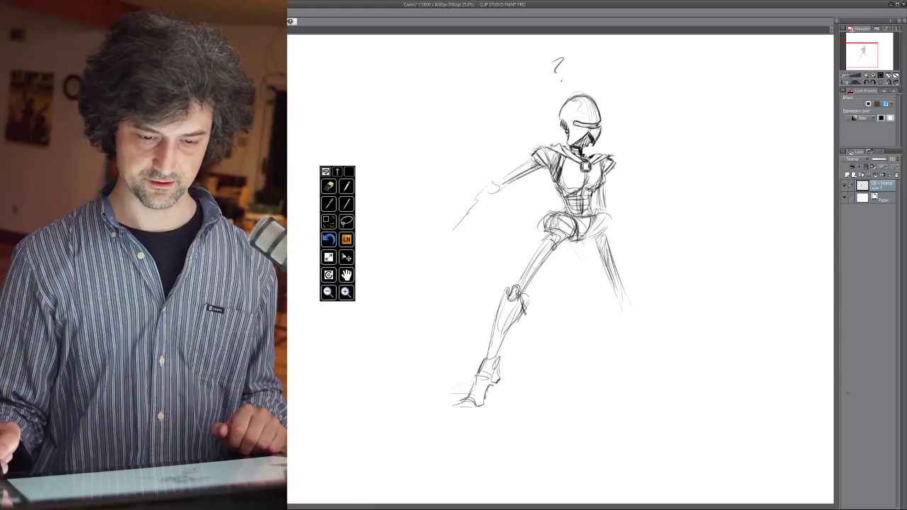
Sketch a bent alternative for the other leg, with a raised knee and a folded lower leg
mouse_move(588, 241)
left_mouse_down()
mouse_move(642, 214)
mouse_move(591, 282)
mouse_move(590, 302)
mouse_move(616, 320)
left_mouse_up()
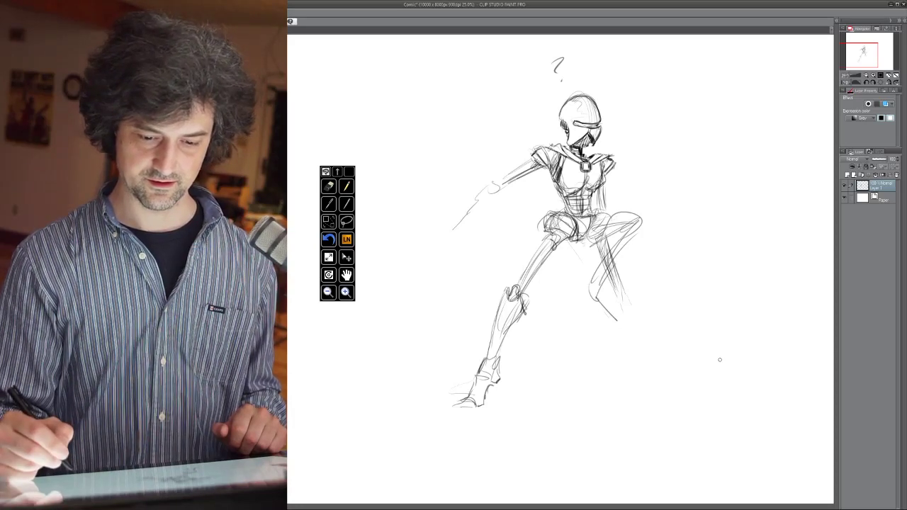
mouse_move(587, 285)
left_mouse_down()
mouse_move(586, 312)
mouse_move(620, 324)
left_mouse_up()
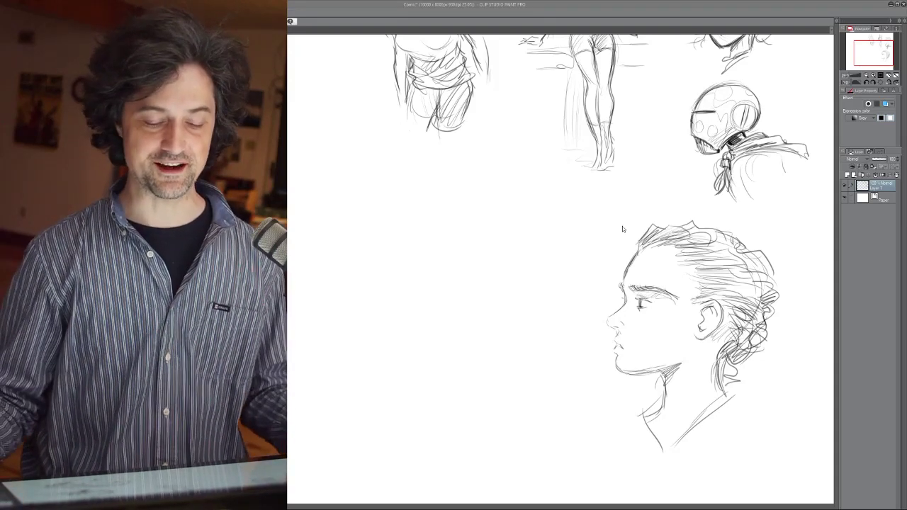
mouse_move(622, 229)
left_mouse_down()
mouse_move(494, 290)
mouse_move(558, 397)
mouse_move(647, 203)
left_mouse_up()
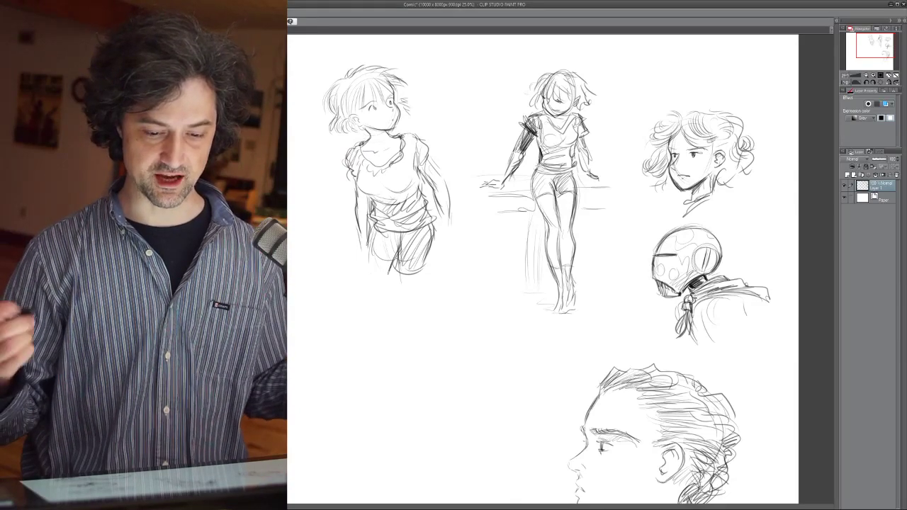
scroll(622, 229, "down", 2)
left_click_drag(622, 229, 621, 233)
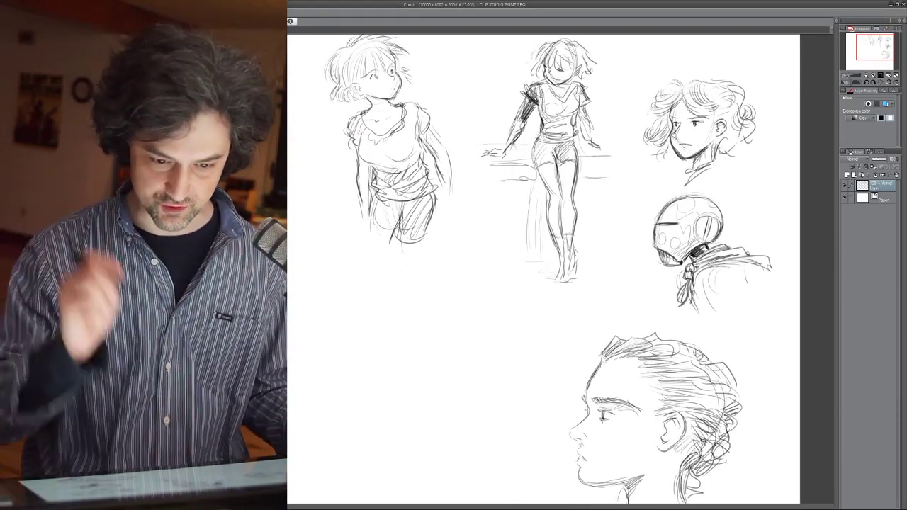
Examine the standing figure, the curly-haired head and the helmeted character sketches up close
left_click_drag(559, 270, 521, 296)
scroll(524, 269, "right", 2)
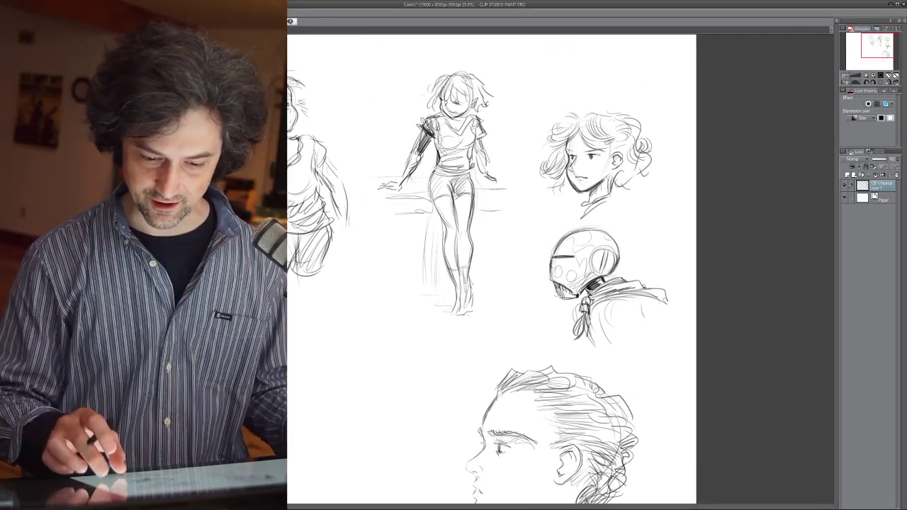
scroll(610, 382, "up", 3)
left_click_drag(567, 213, 552, 271)
scroll(524, 270, "left", 4)
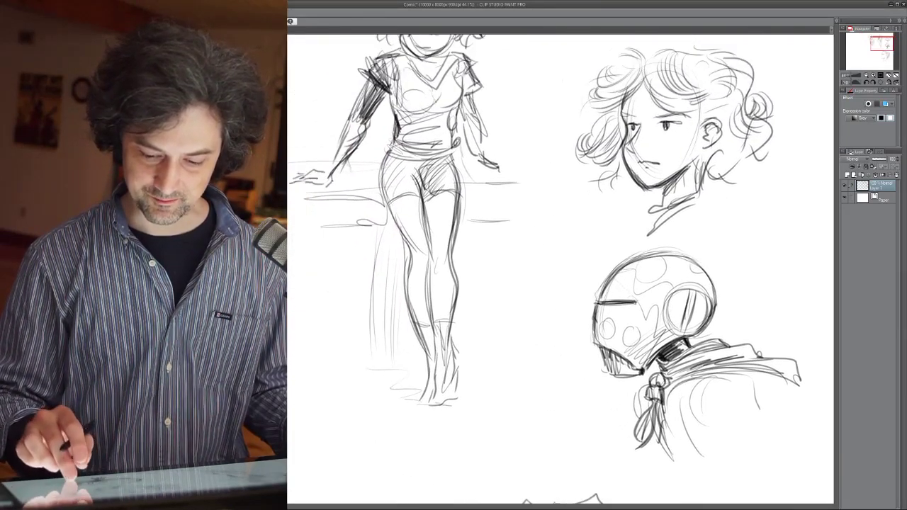
scroll(560, 269, "left", 5)
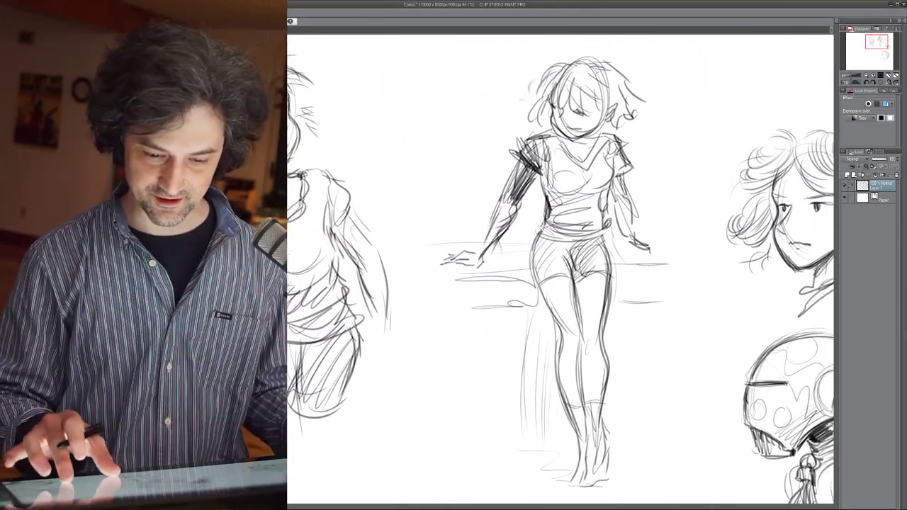
scroll(560, 270, "down", 5)
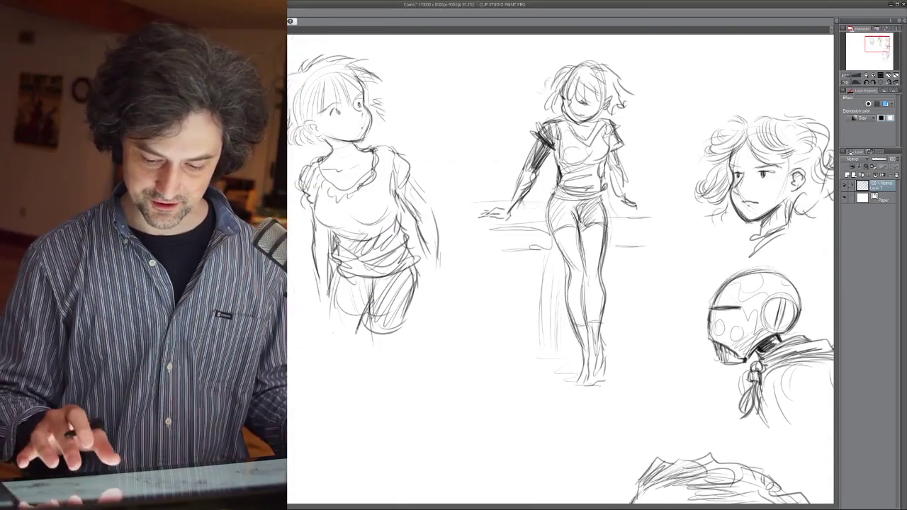
Inspect the large profile head sketch, clear the stray selection over its hair, and view the whole sketch sheet
scroll(560, 269, "down", 5)
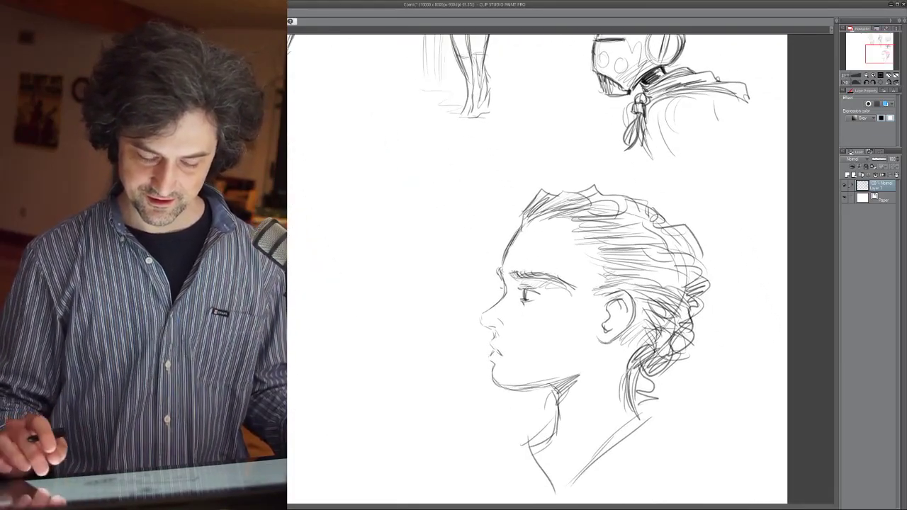
scroll(560, 270, "down", 2)
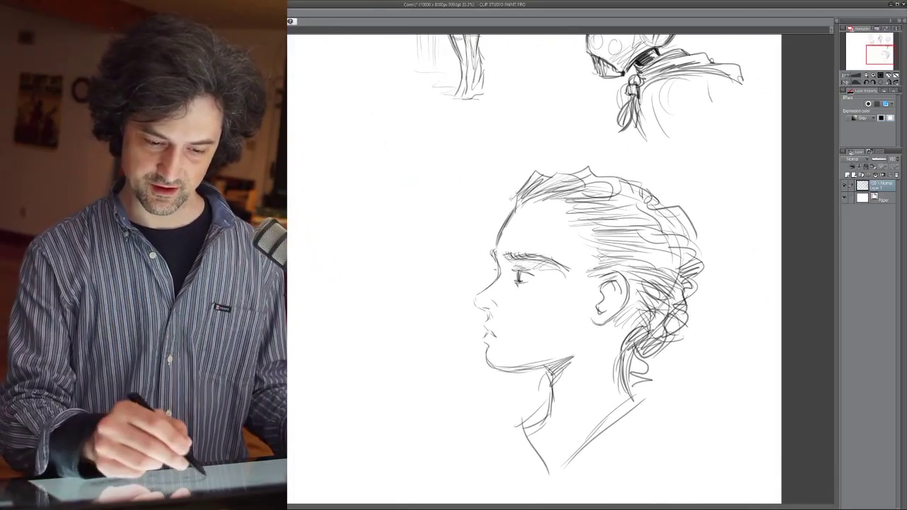
mouse_move(560, 177)
left_mouse_down()
mouse_move(643, 164)
mouse_move(689, 177)
left_mouse_up()
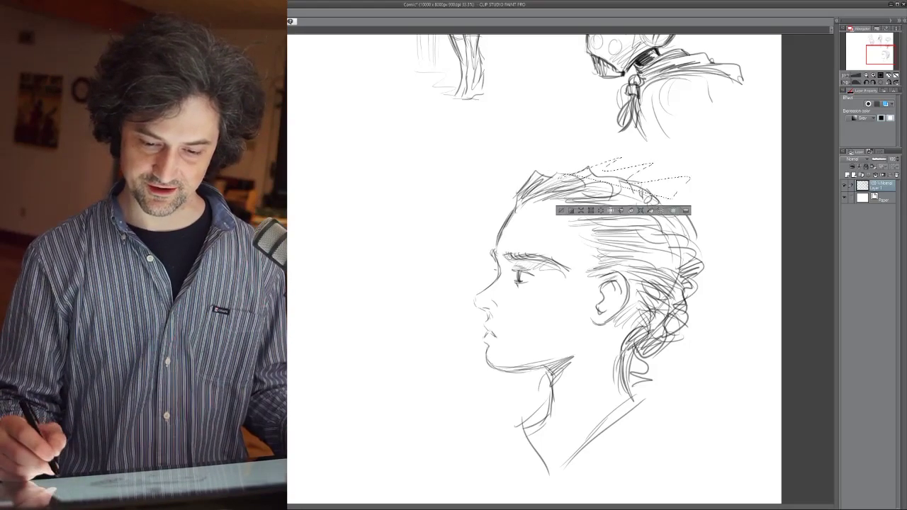
key("ctrl+d")
scroll(560, 270, "down", 3)
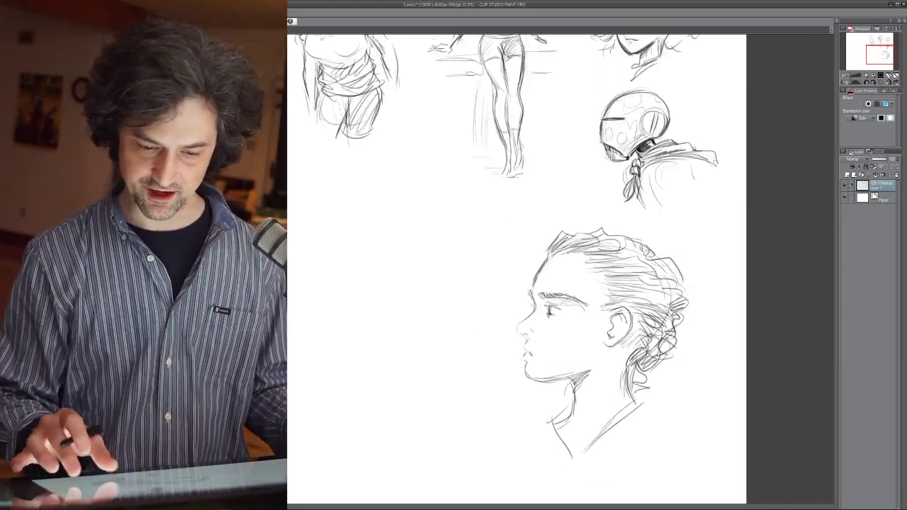
scroll(539, 270, "down", 3)
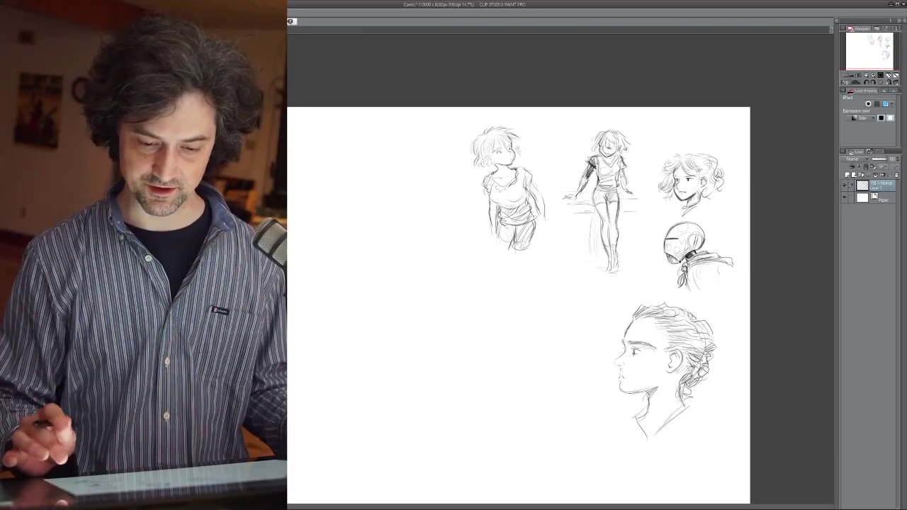
left_click_drag(539, 283, 579, 257)
Switch to the comic strip layout document and review its lettered panels up to the rough figure layouts in the opening rows
key("ctrl+Tab")
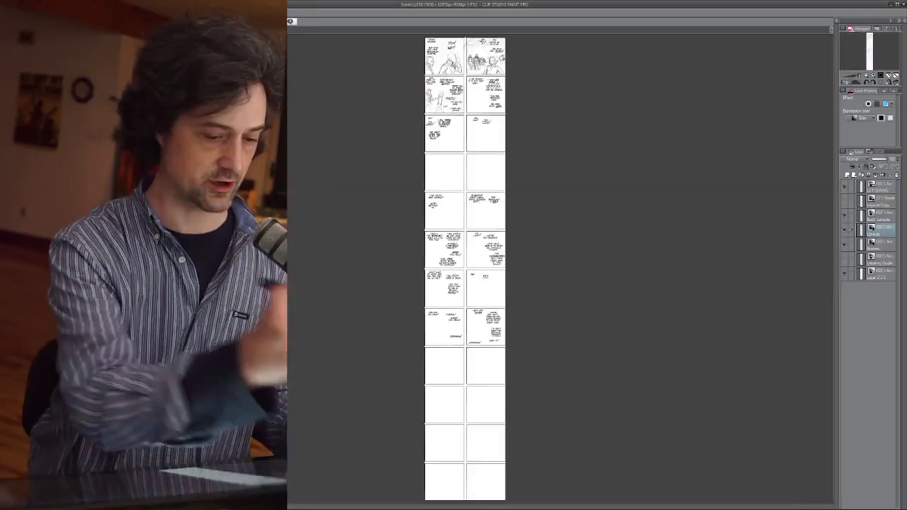
scroll(471, 292, "up", 2)
scroll(476, 285, "up", 3)
scroll(535, 269, "up", 10)
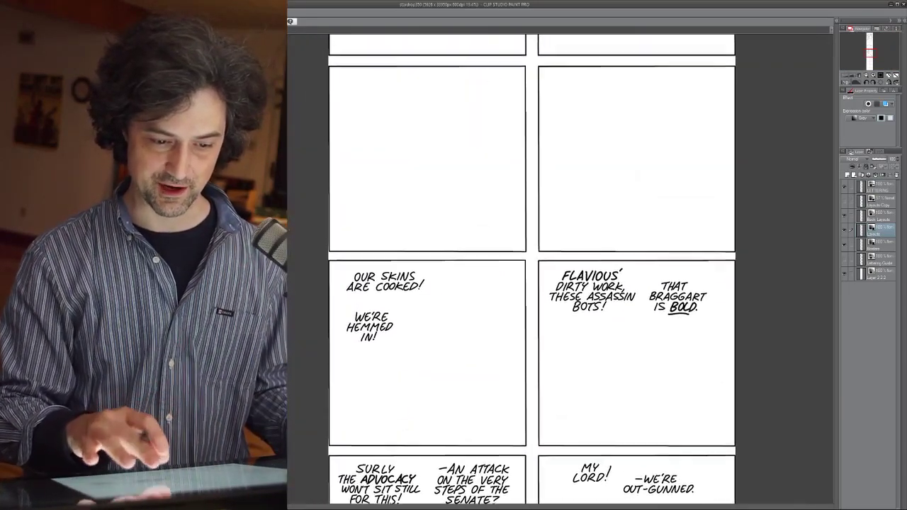
scroll(536, 269, "up", 2)
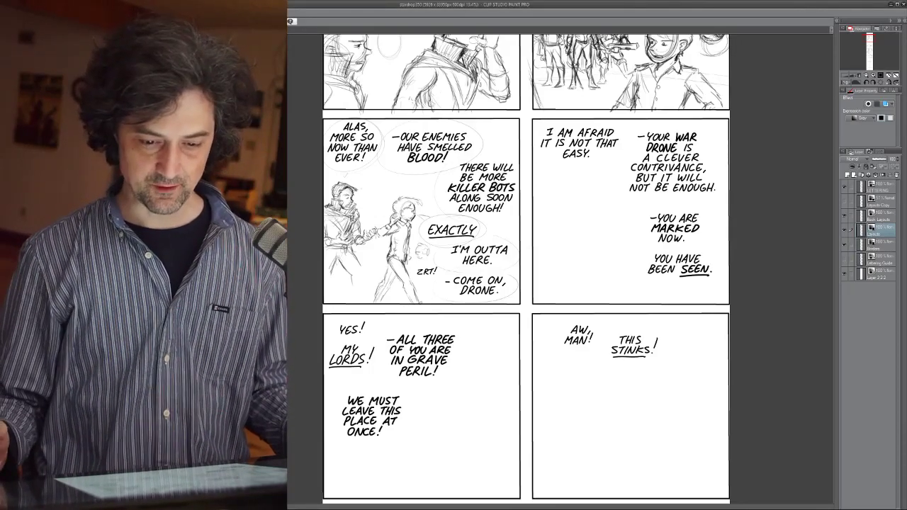
left_click_drag(617, 270, 590, 403)
left_click_drag(665, 385, 676, 369)
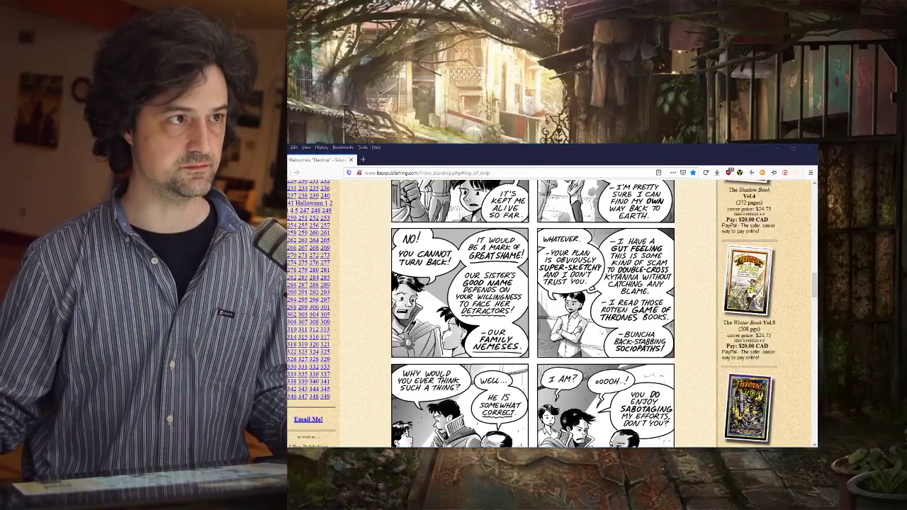
Move and enlarge the browser window showing the Stardrop webcomic, and bring up the beginning of episode #349
left_click_drag(509, 146, 530, 10)
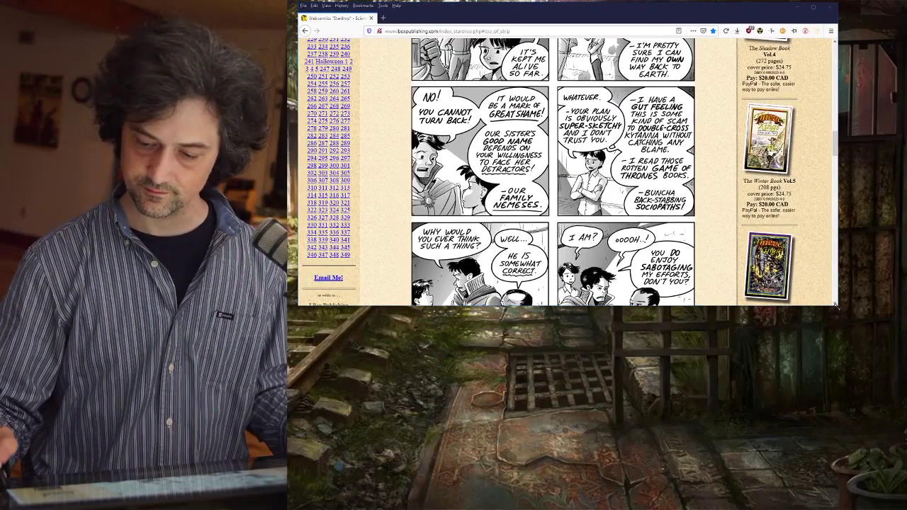
left_click_drag(836, 303, 871, 487)
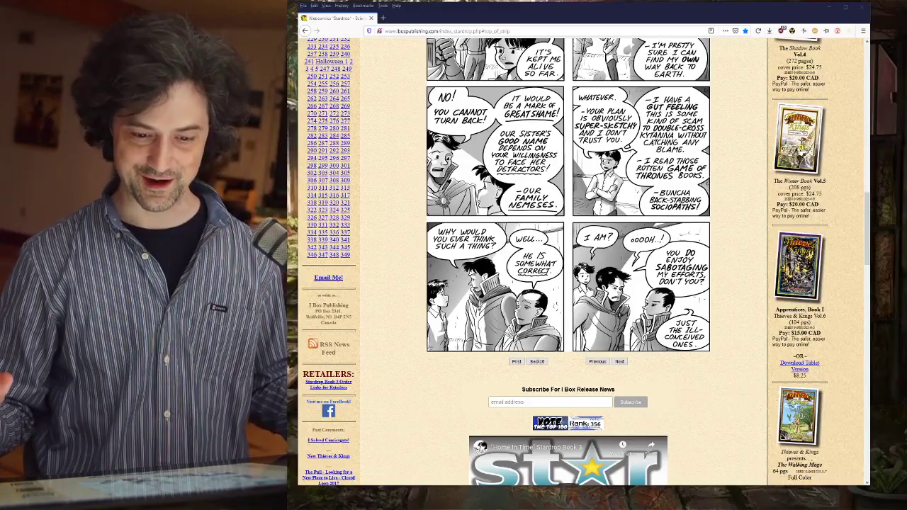
scroll(567, 262, "up", 5)
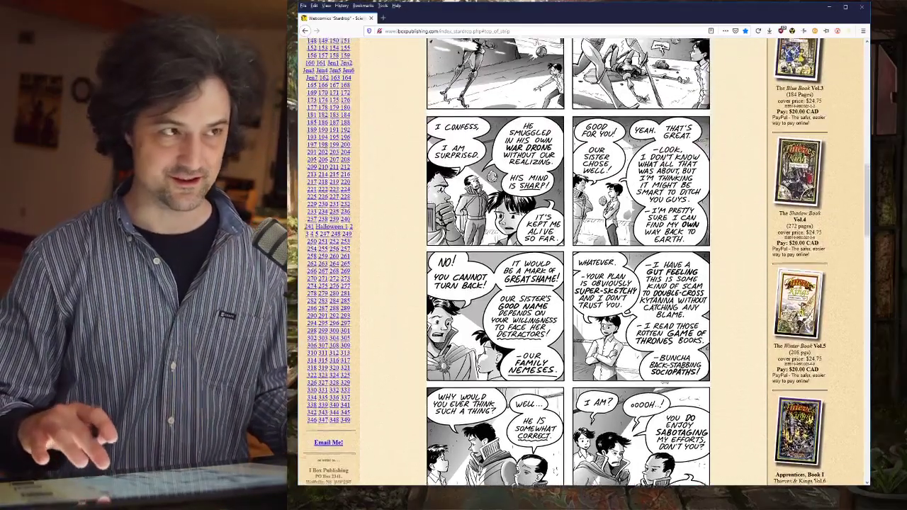
scroll(567, 262, "up", 3)
key("ctrl+plus")
key("ctrl+plus")
scroll(567, 262, "up", 4)
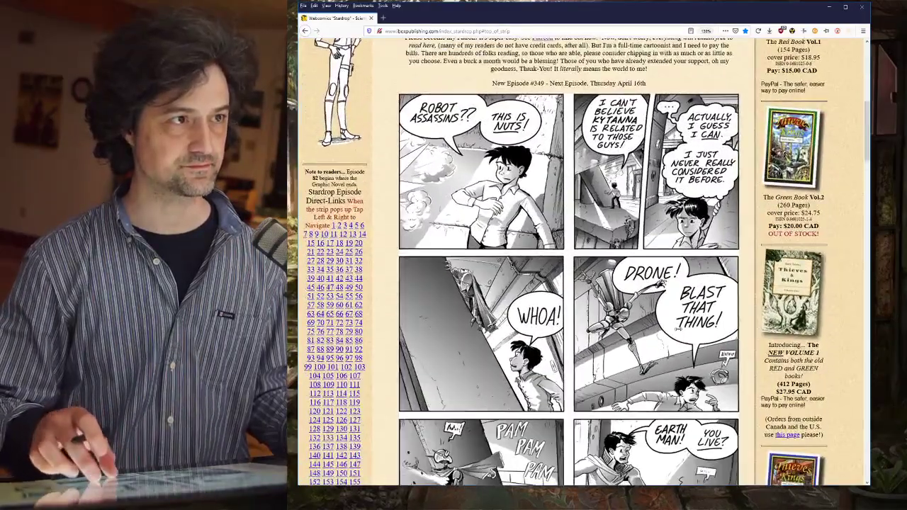
Magnify the webcomic page to 170% and frame both columns of the episode's opening panels in the window
key("ctrl+plus")
scroll(674, 334, "up", 2)
key("ctrl+plus")
key("ctrl+plus")
scroll(673, 334, "down", 2)
scroll(581, 262, "down", 1)
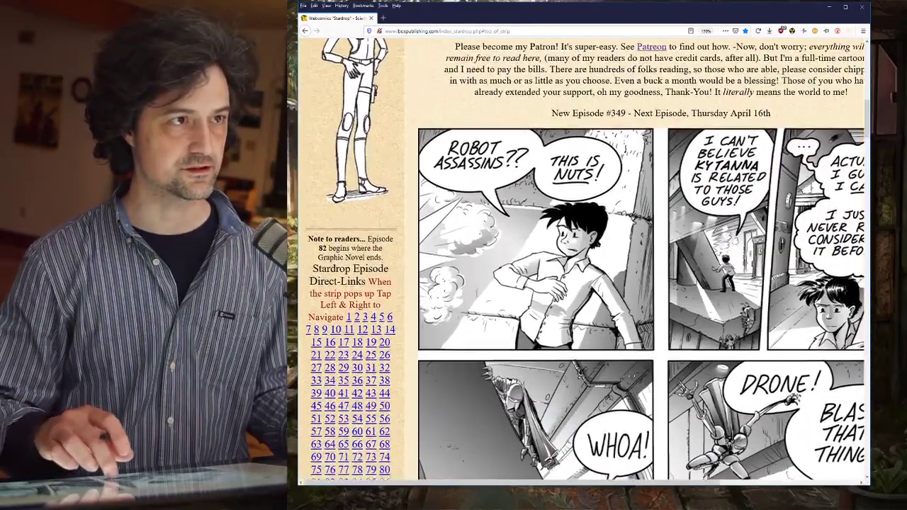
scroll(581, 262, "right", 2)
scroll(581, 263, "right", 1)
mouse_move(581, 10)
left_mouse_down()
mouse_move(558, 13)
mouse_move(570, 15)
left_mouse_up()
scroll(572, 262, "left", 1)
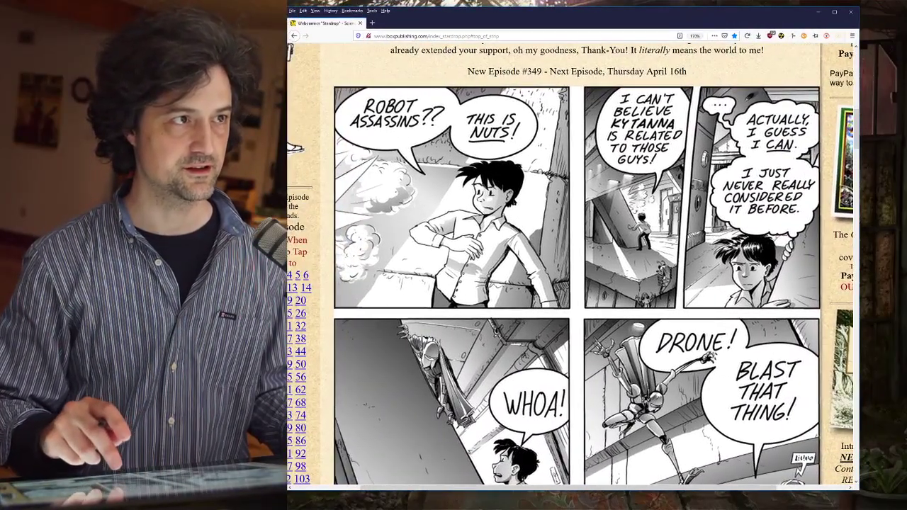
Read on to the robot assassin fight panels of the episode and magnify them to 240% for a closer look
scroll(572, 262, "down", 3)
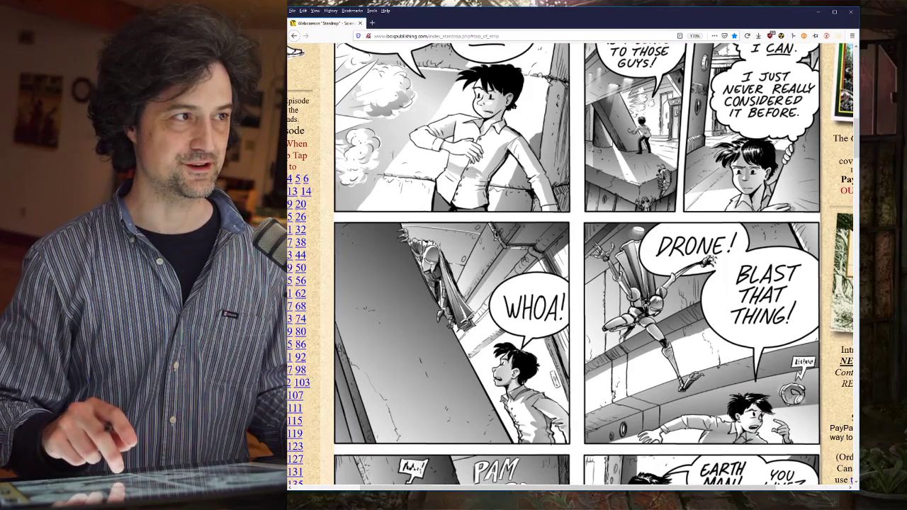
scroll(573, 262, "down", 8)
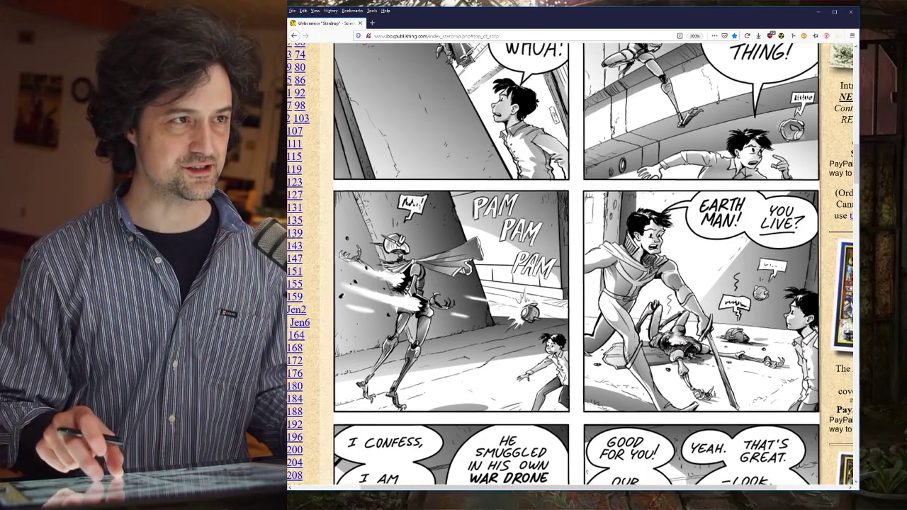
key("ctrl+plus")
key("ctrl+plus")
scroll(571, 264, "down", 1)
scroll(571, 264, "right", 1)
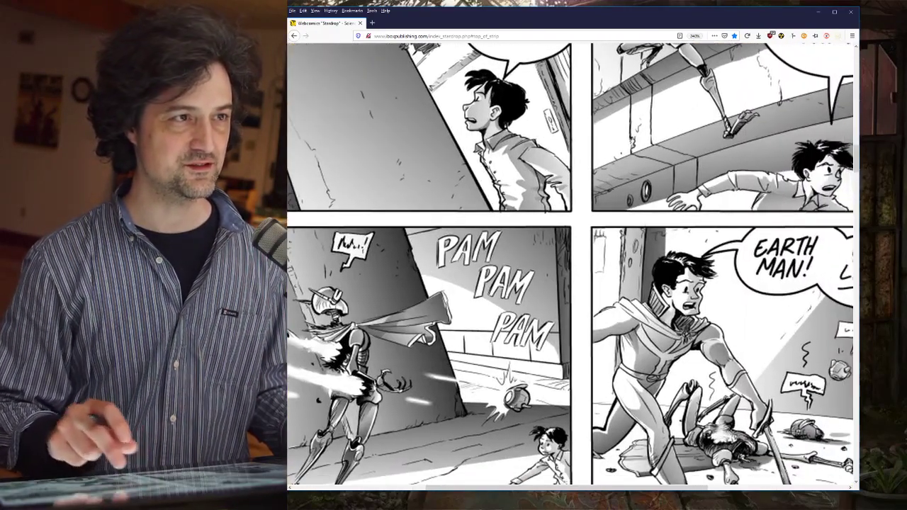